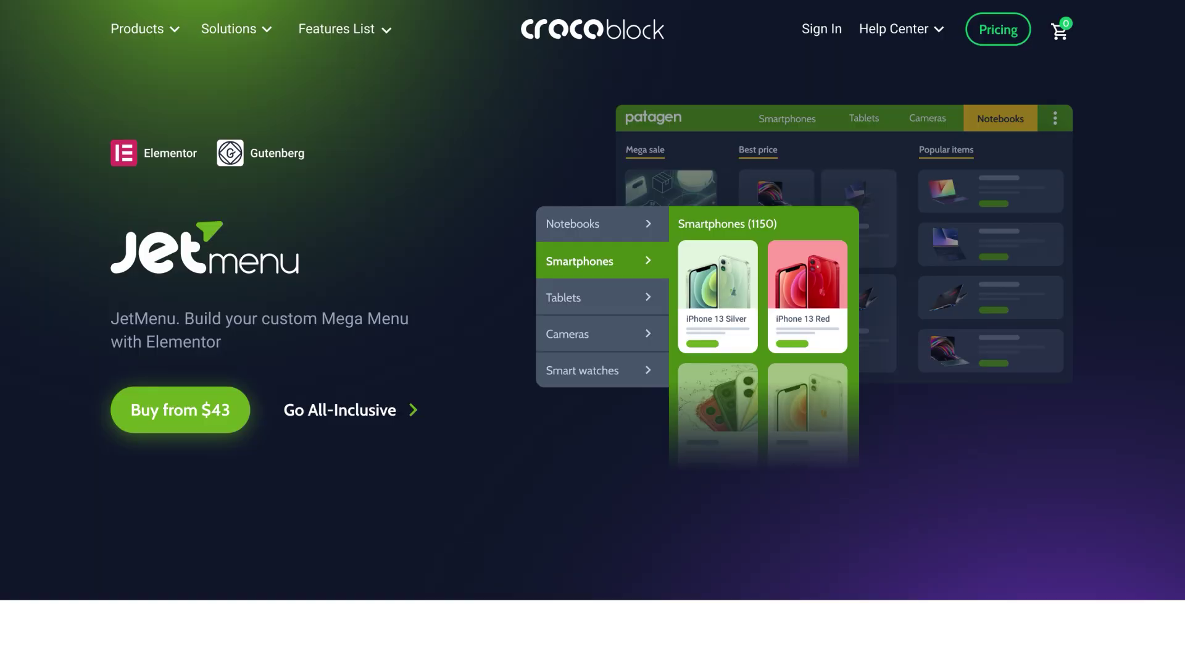
Scroll down through the JetMenu Gutenberg blocks demo page, then back to the top
scroll(593, 333, "down", 2)
scroll(592, 333, "down", 6)
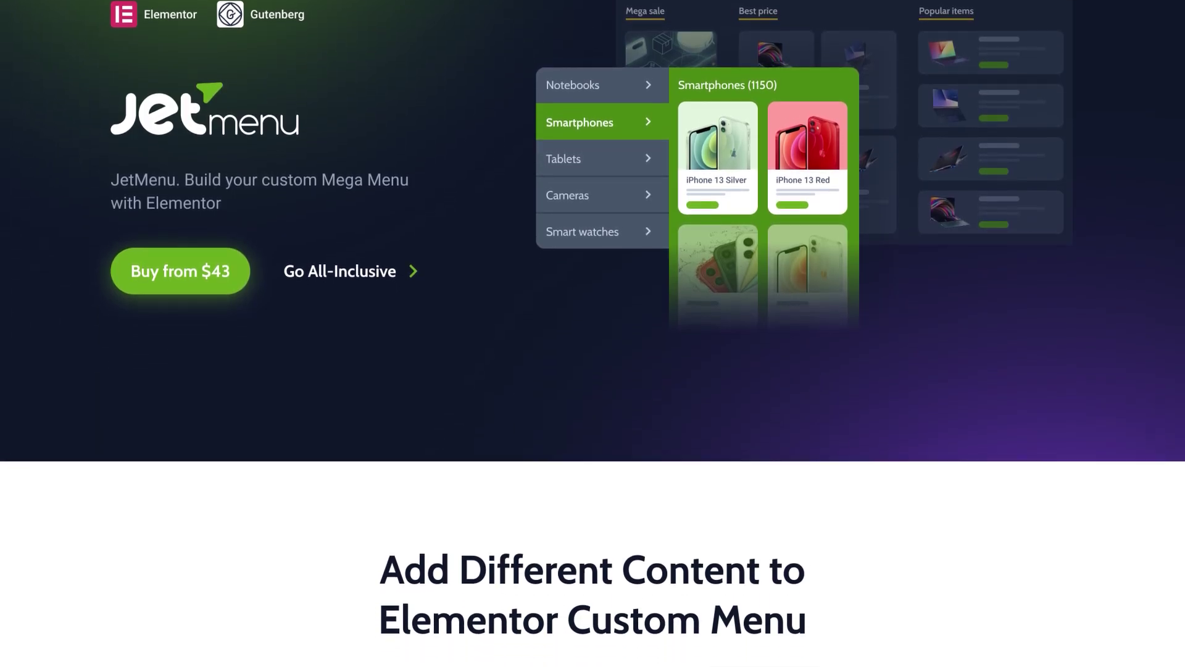
scroll(592, 333, "down", 8)
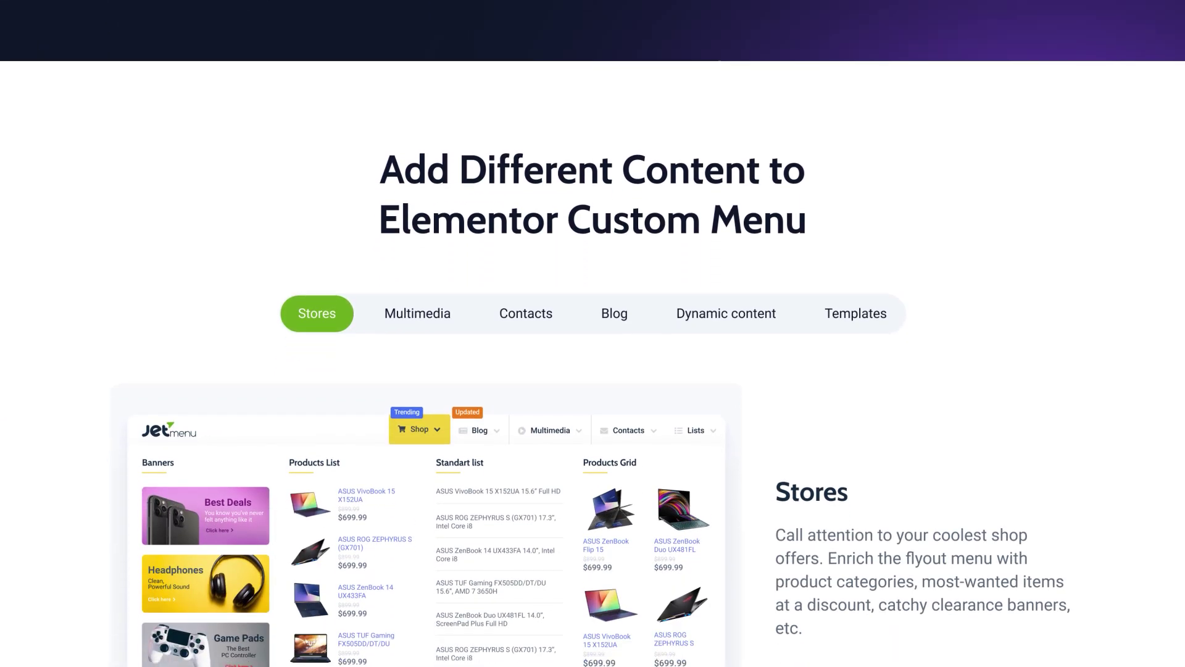
scroll(592, 333, "down", 7)
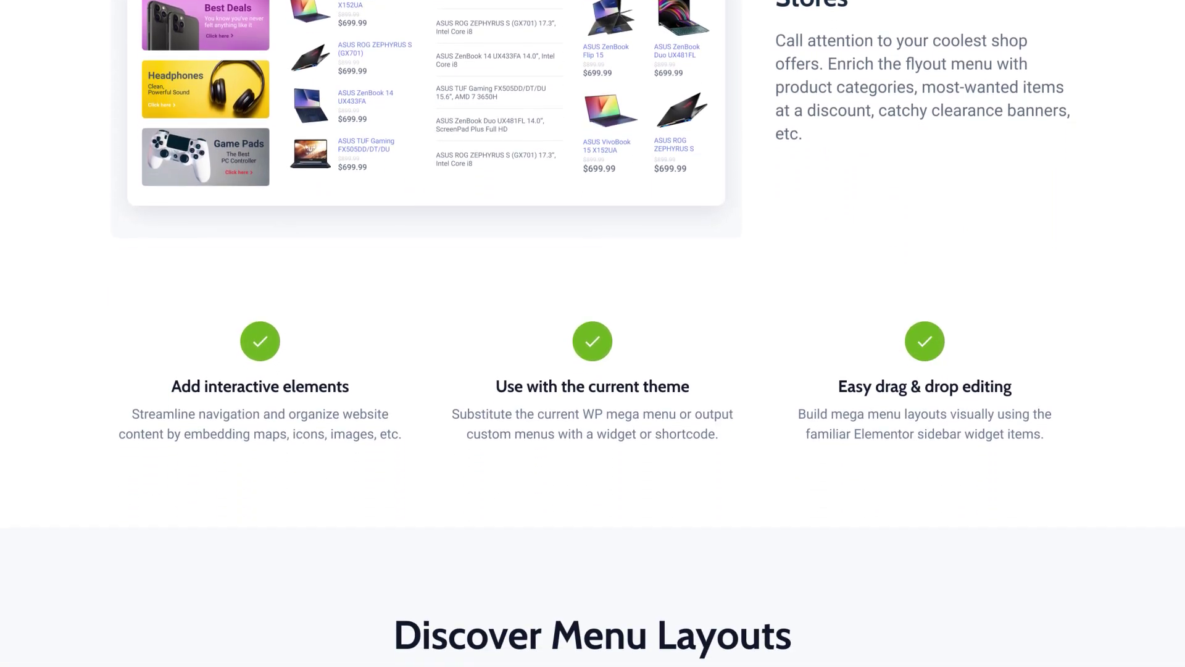
scroll(592, 334, "down", 4)
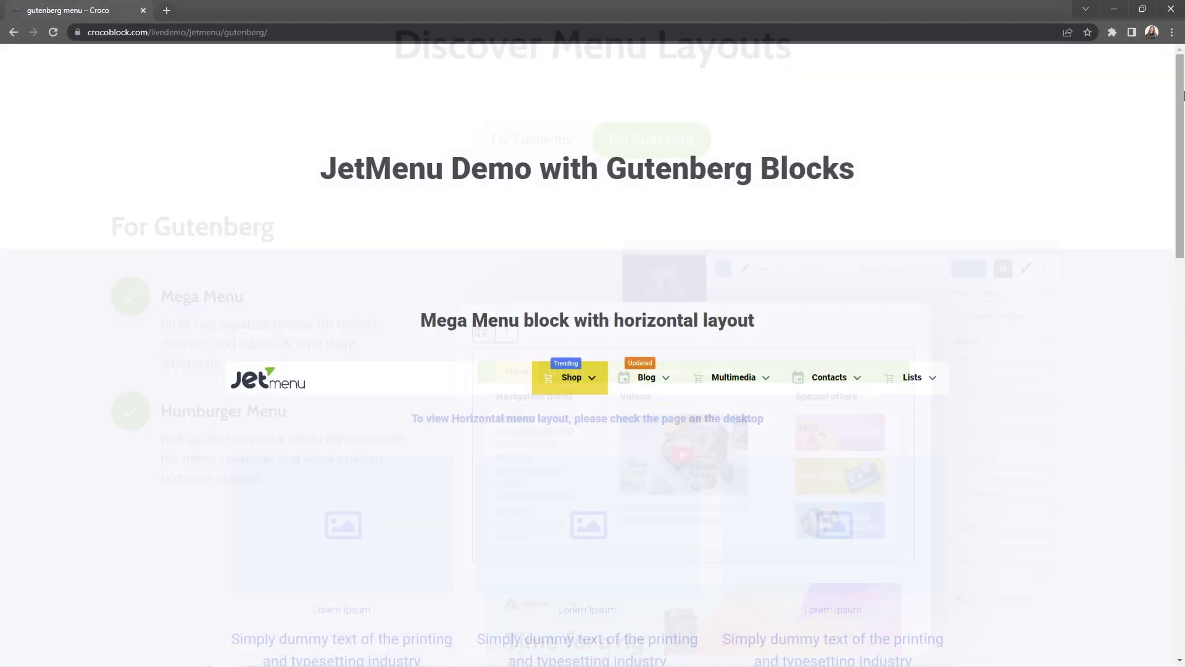
scroll(1183, 95, "down", 4)
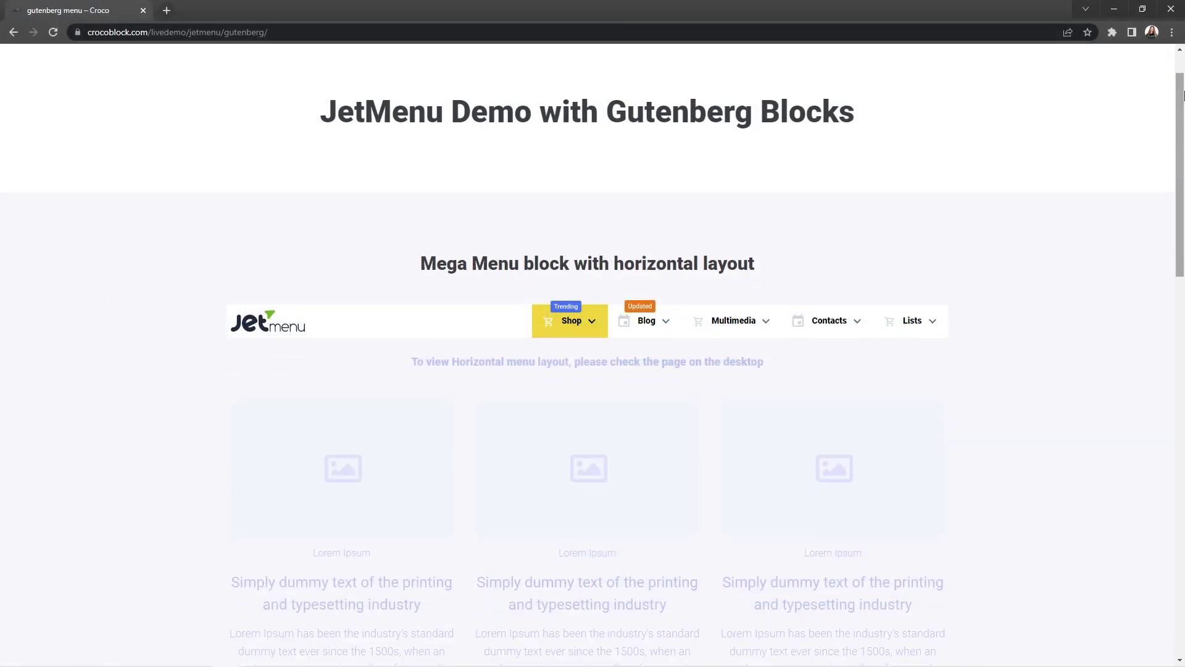
scroll(1183, 95, "down", 4)
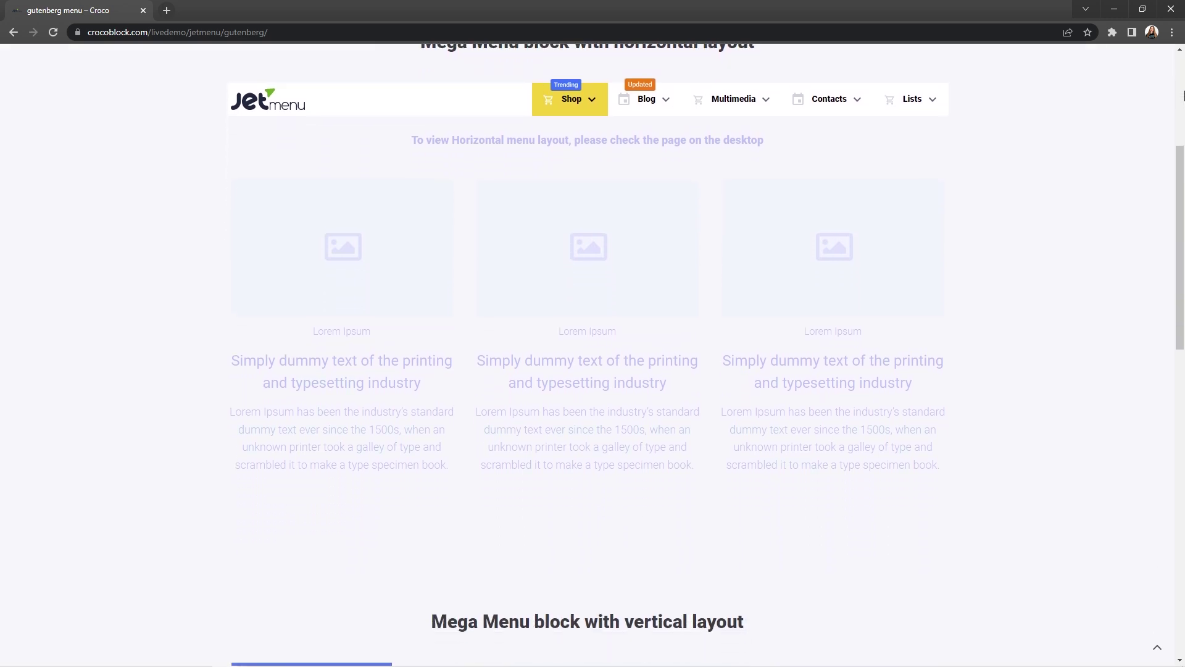
scroll(1184, 96, "down", 4)
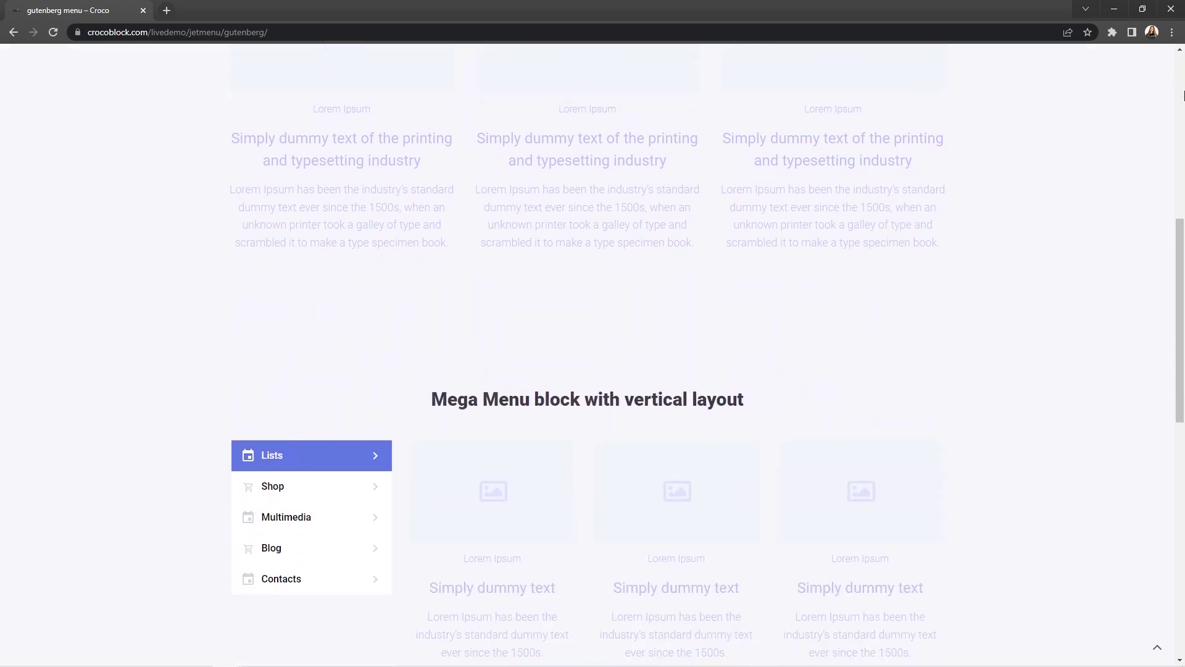
scroll(1184, 95, "down", 4)
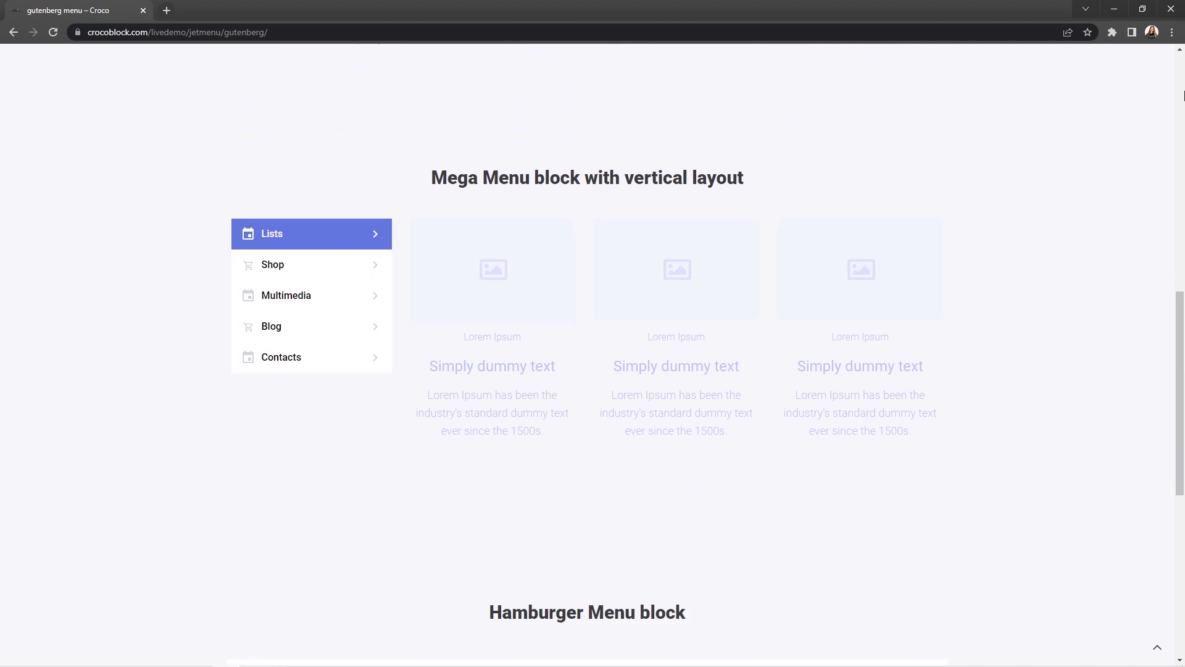
scroll(1183, 96, "down", 4)
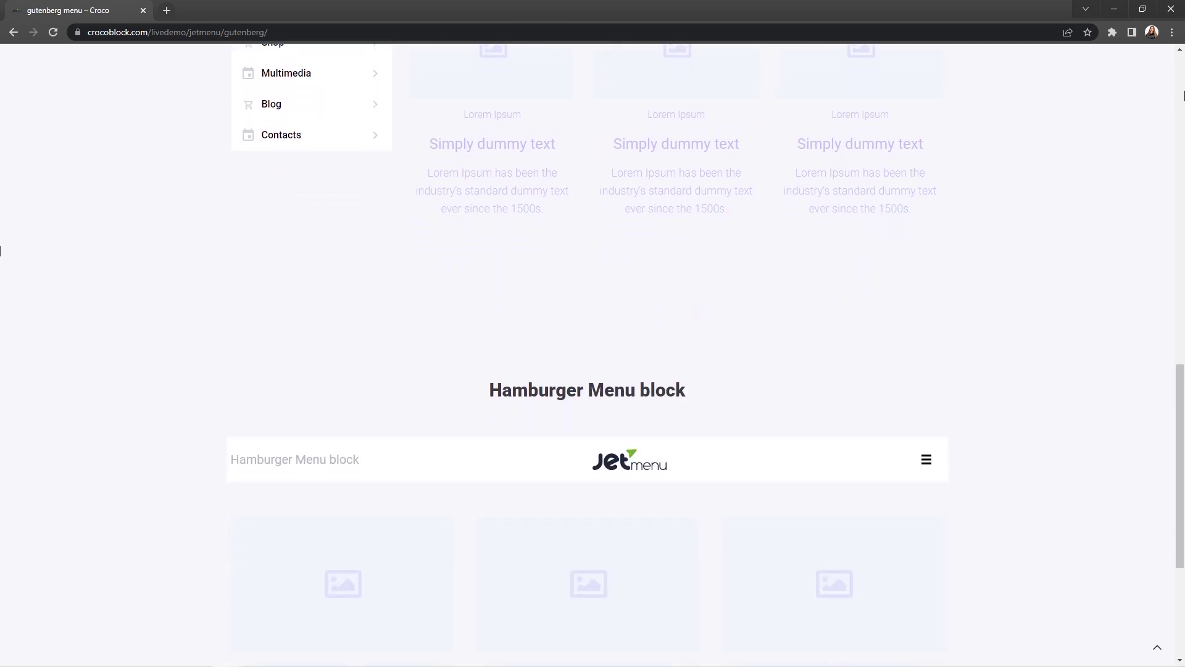
scroll(1183, 96, "down", 2)
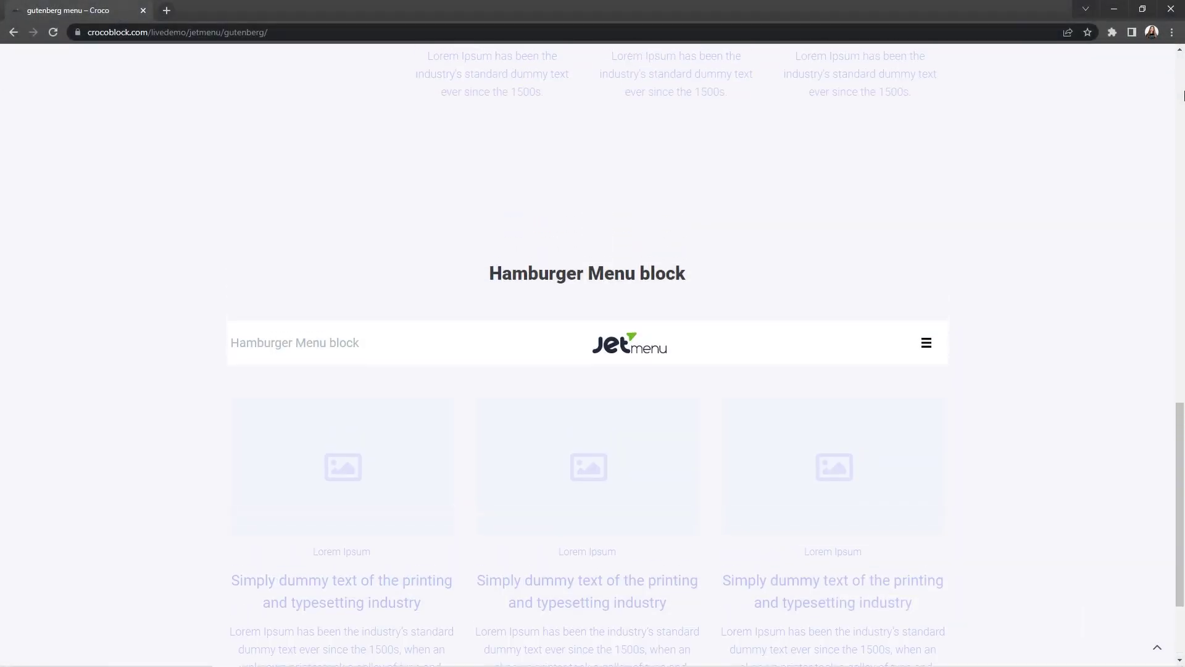
scroll(592, 371, "up", 5)
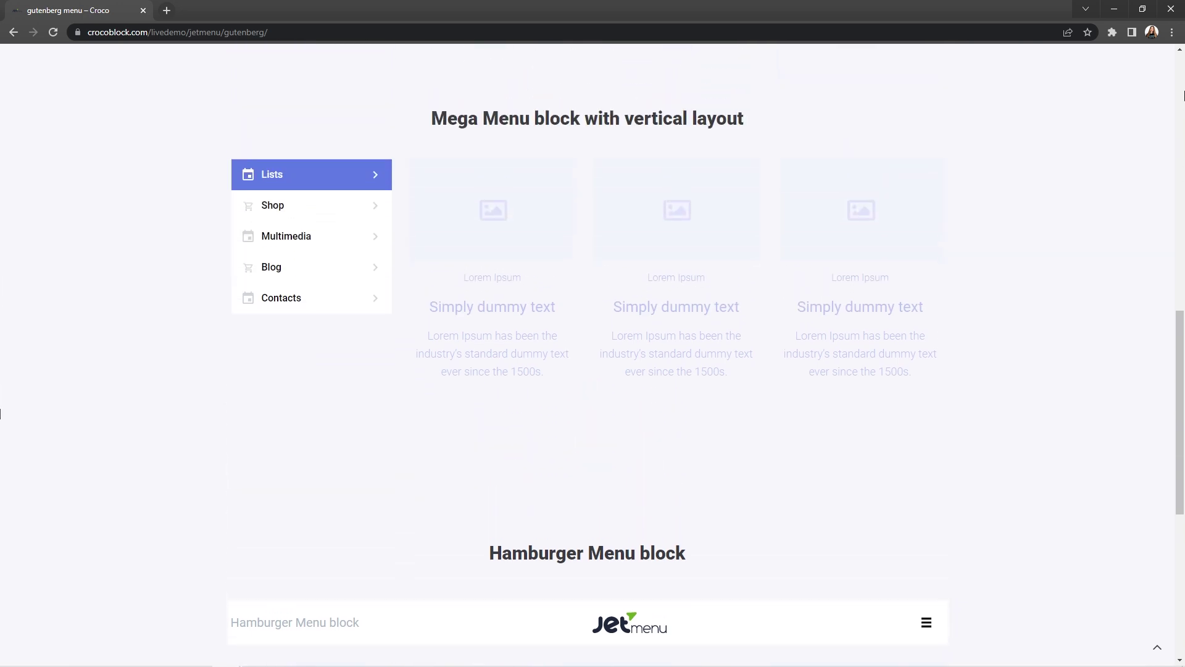
scroll(1183, 96, "up", 9)
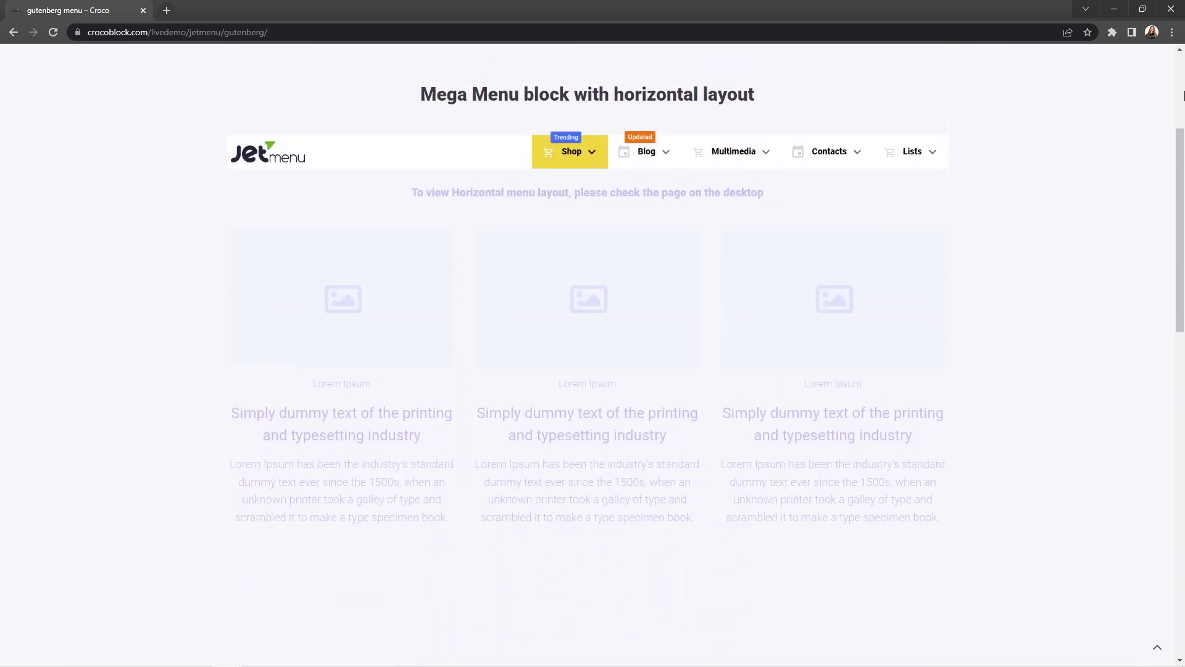
scroll(1183, 95, "up", 3)
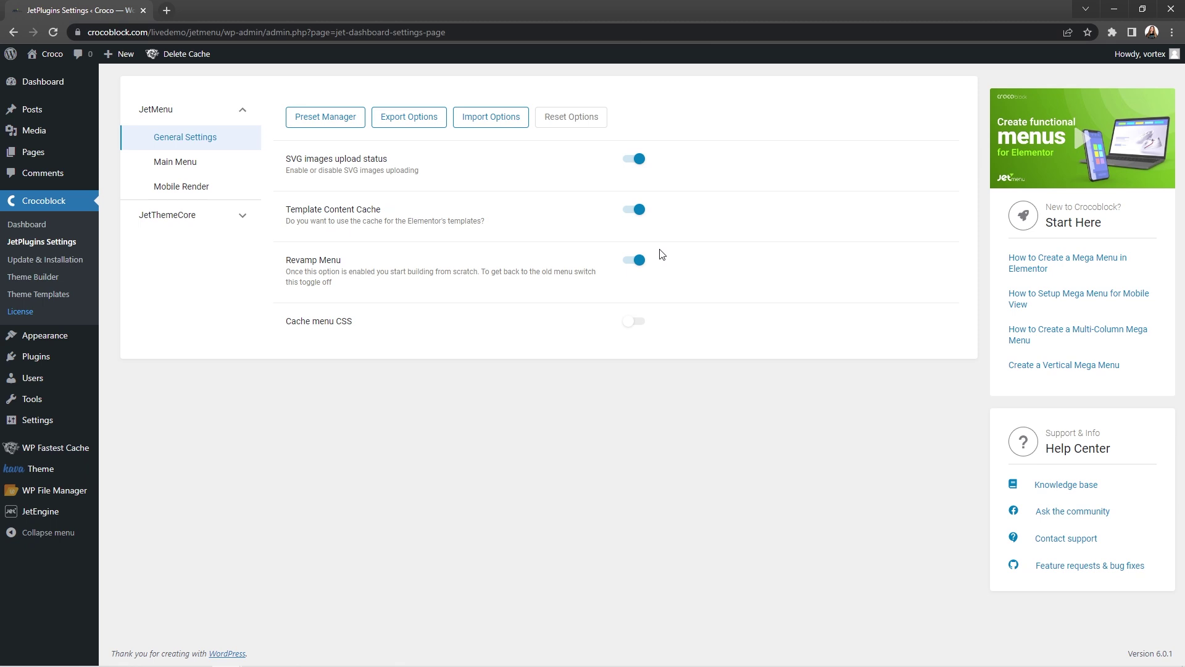
Open the Mobile Render settings under JetMenu's Main Menu section
left_click(236, 164)
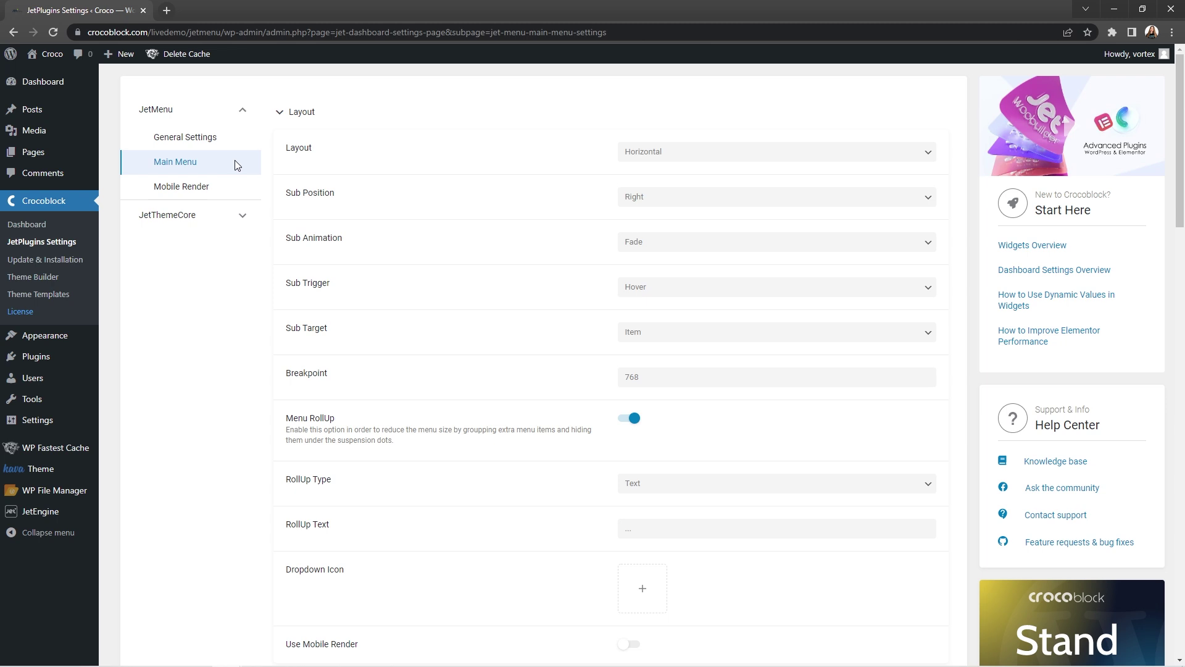
left_click(242, 187)
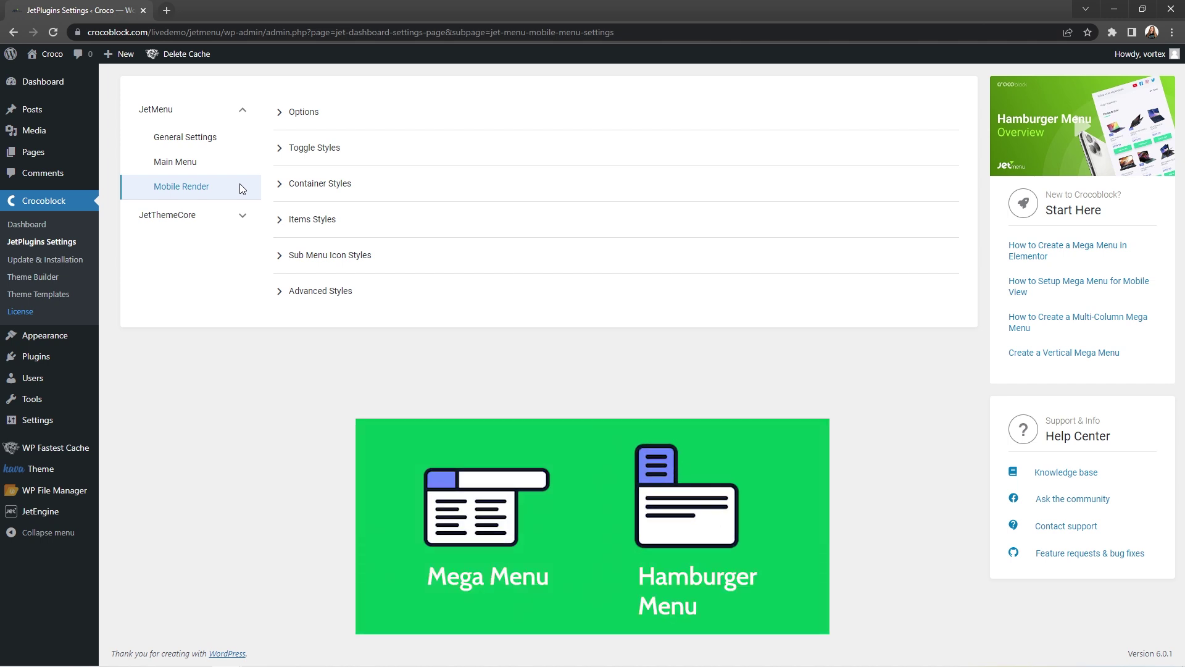
Go to Appearance > Menus and inspect the Shop item's mega content editor
mouse_move(49, 336)
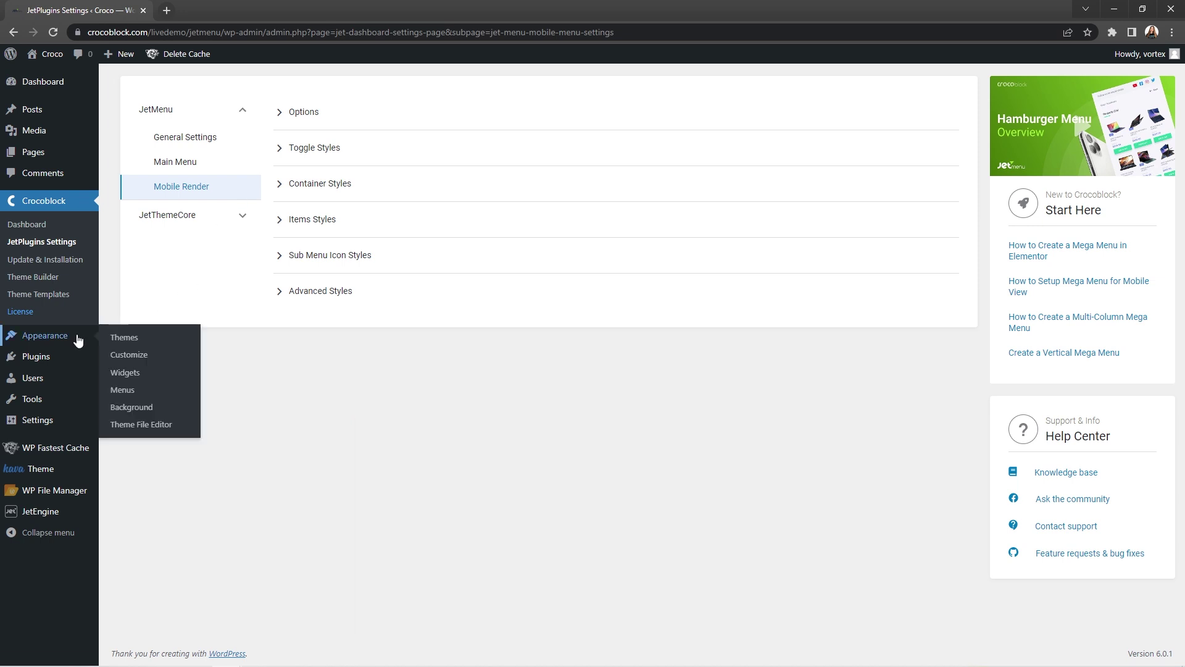
left_click(131, 391)
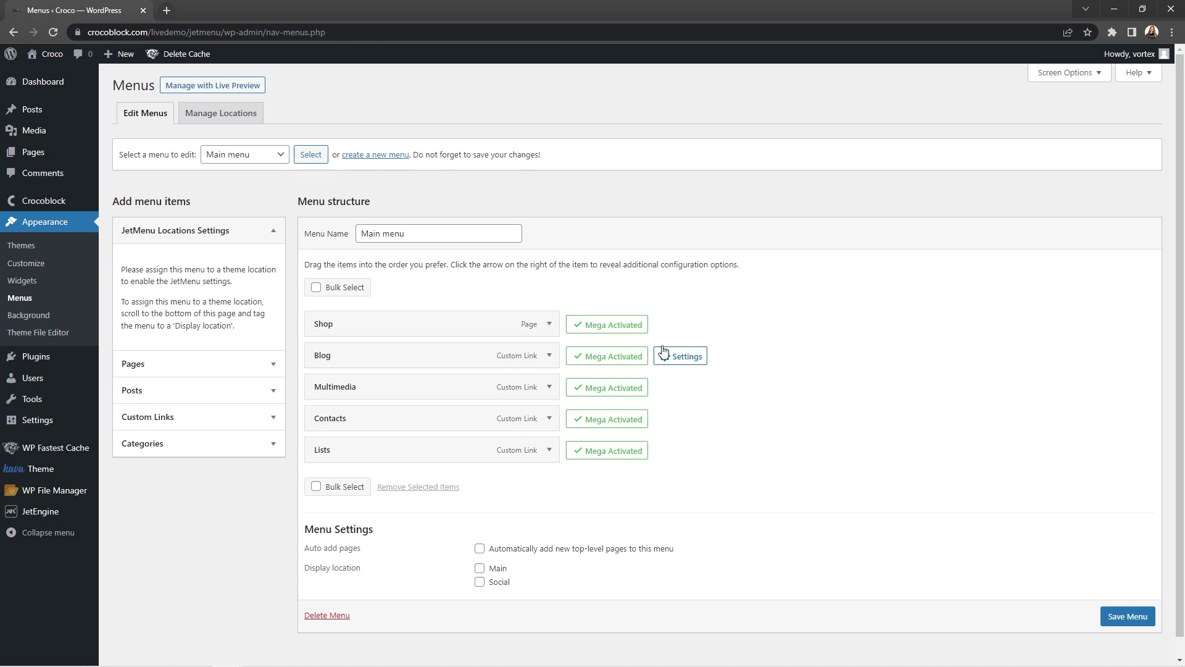
left_click(678, 332)
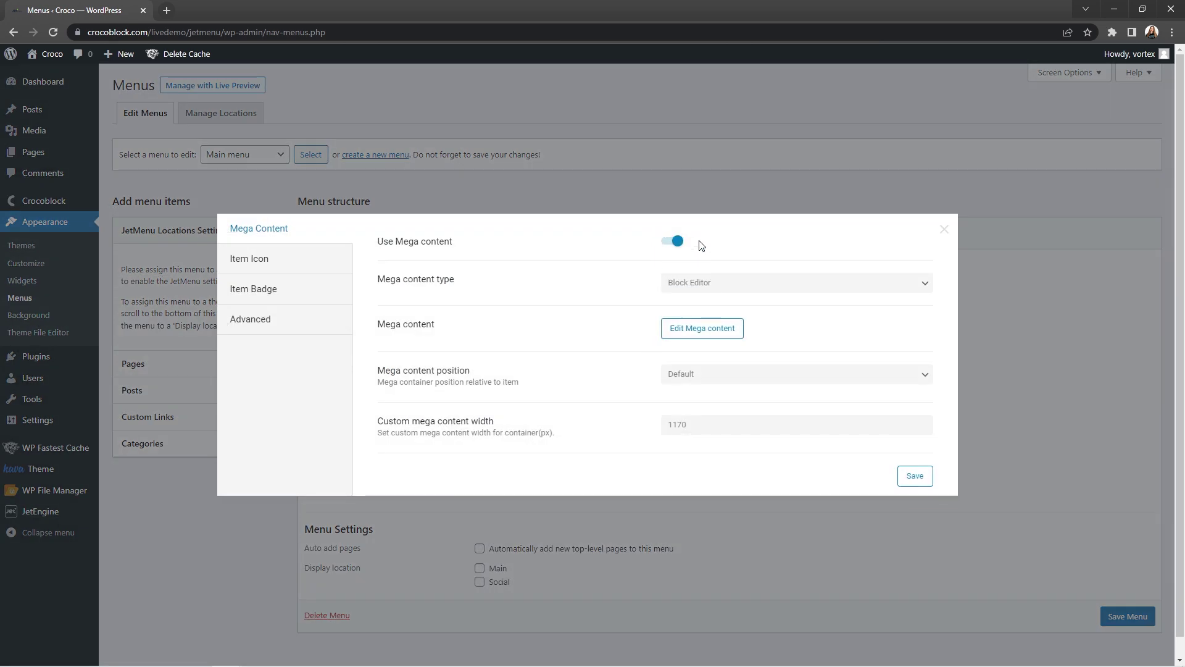
left_click(927, 286)
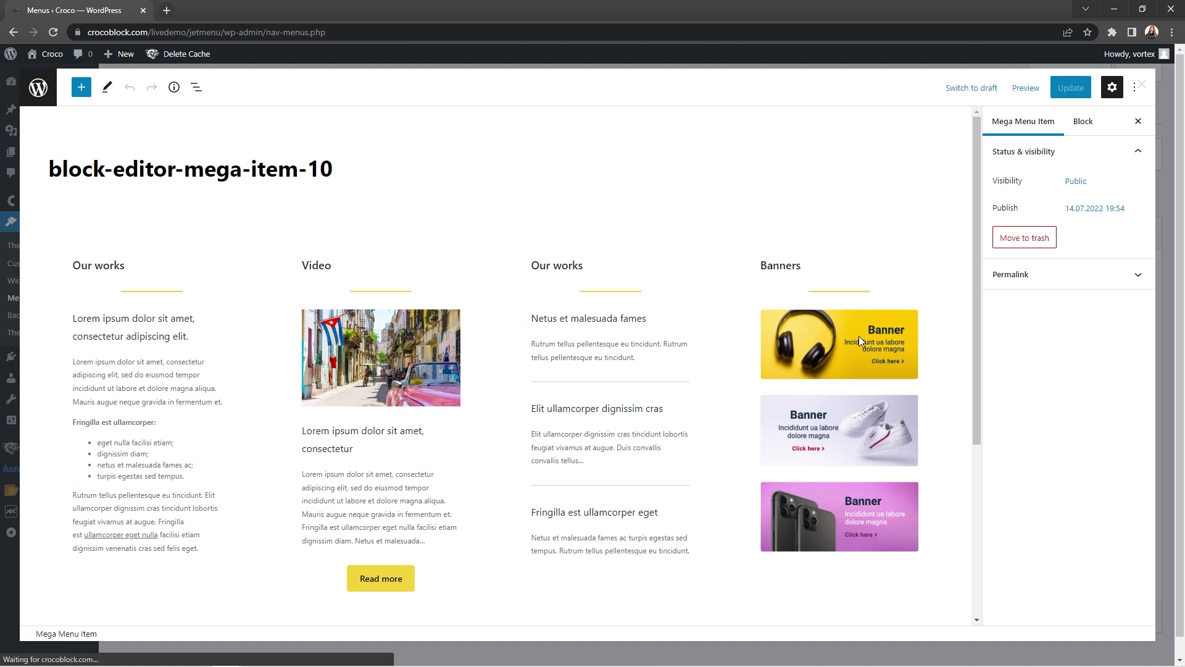
left_click(1142, 85)
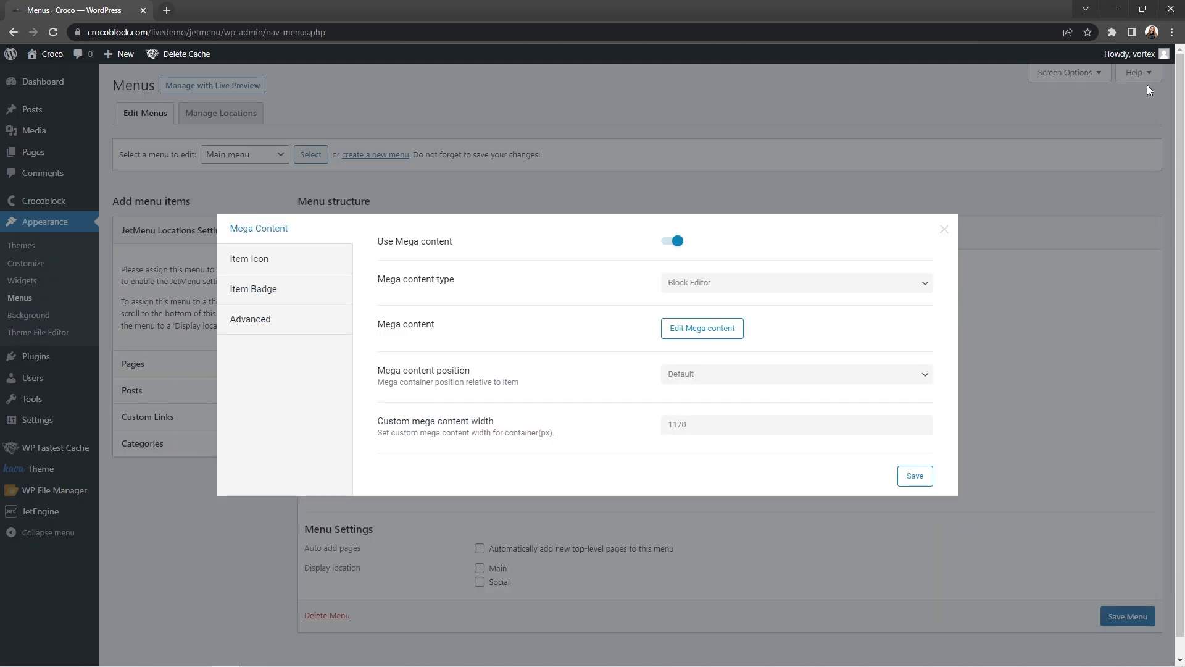
Review Shop's Default mega position and 1170 custom width, then its Icon, Badge and Advanced settings
left_click(927, 376)
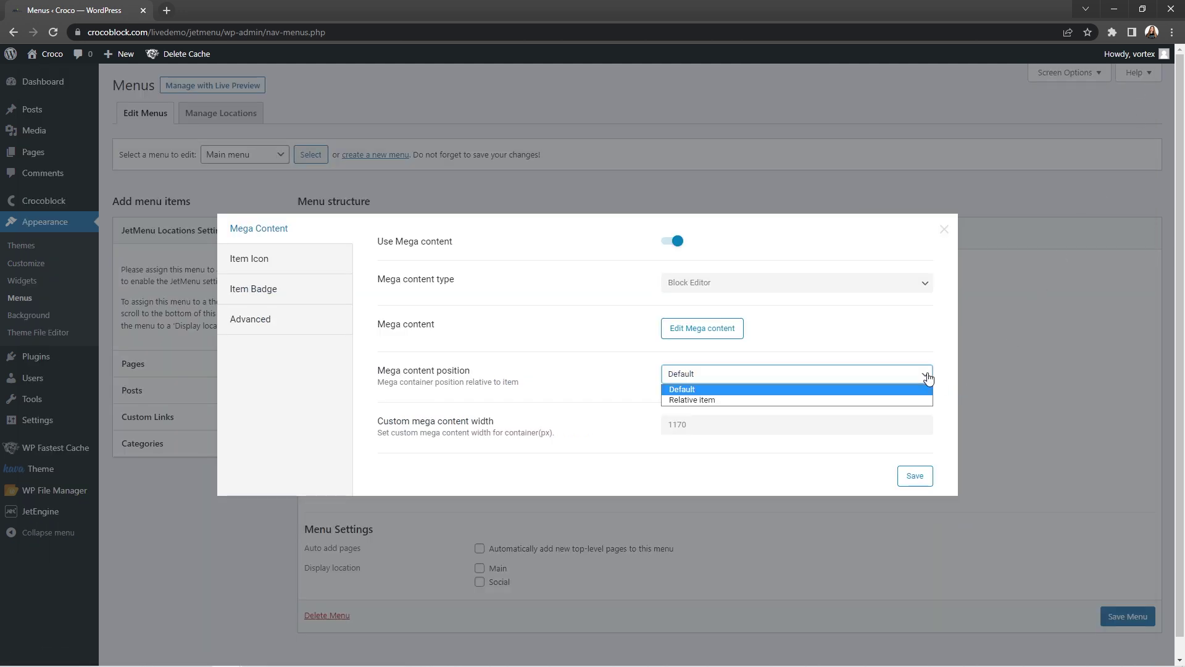
left_click(927, 377)
left_click(909, 422)
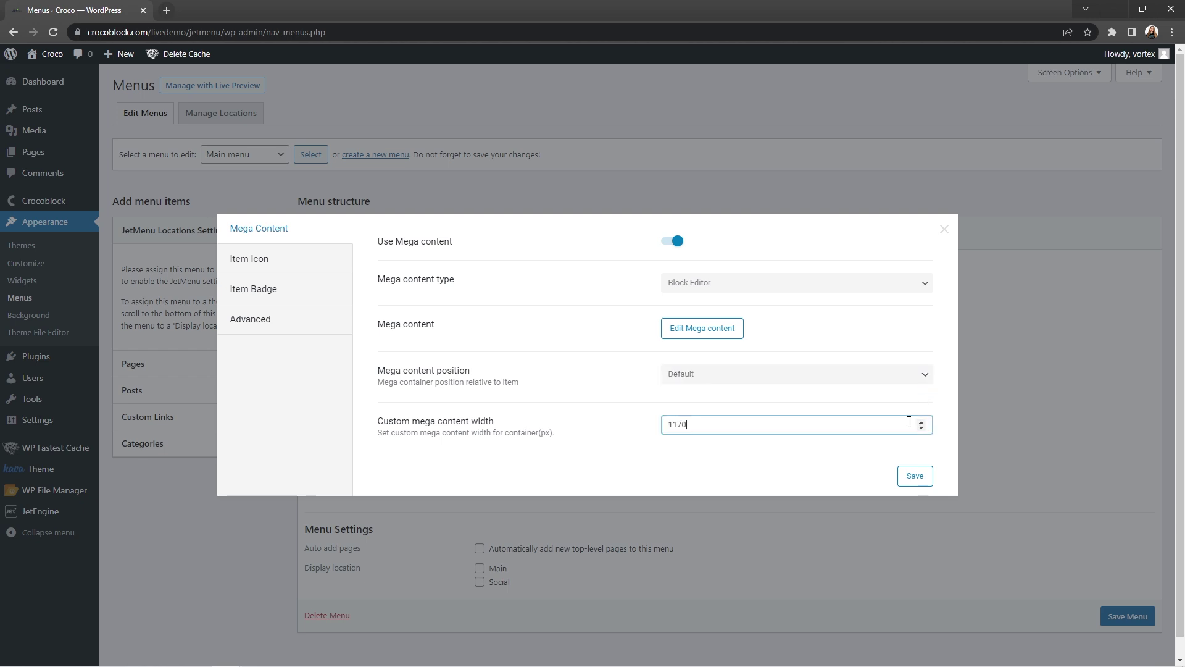
left_click(322, 259)
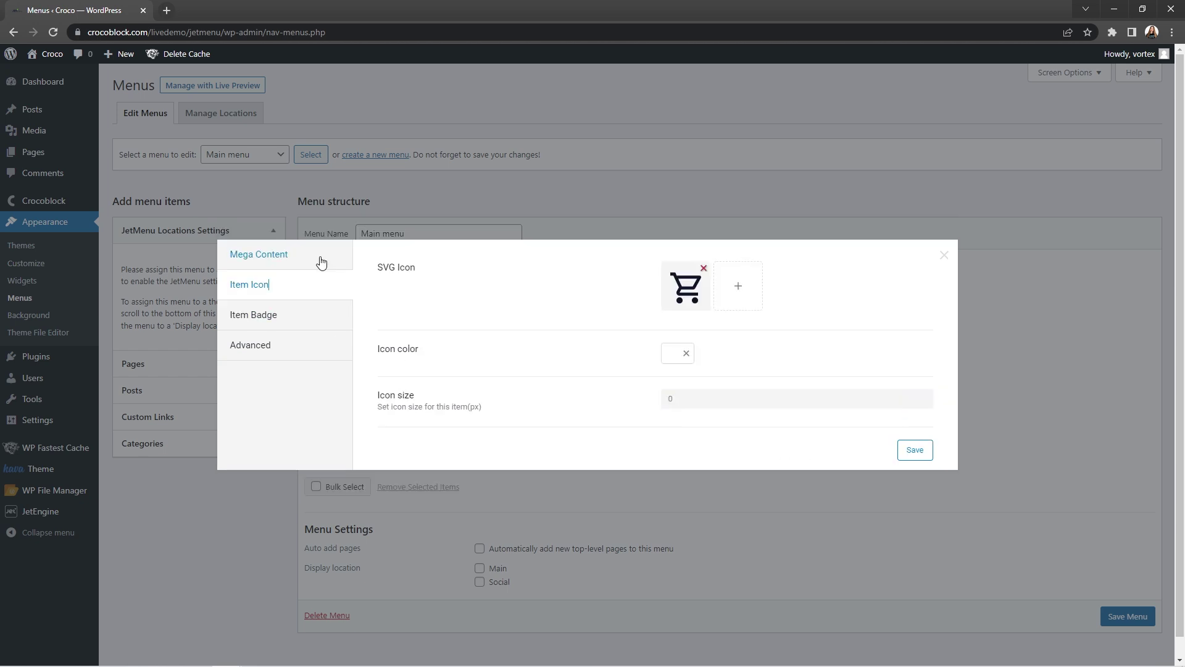
left_click(322, 324)
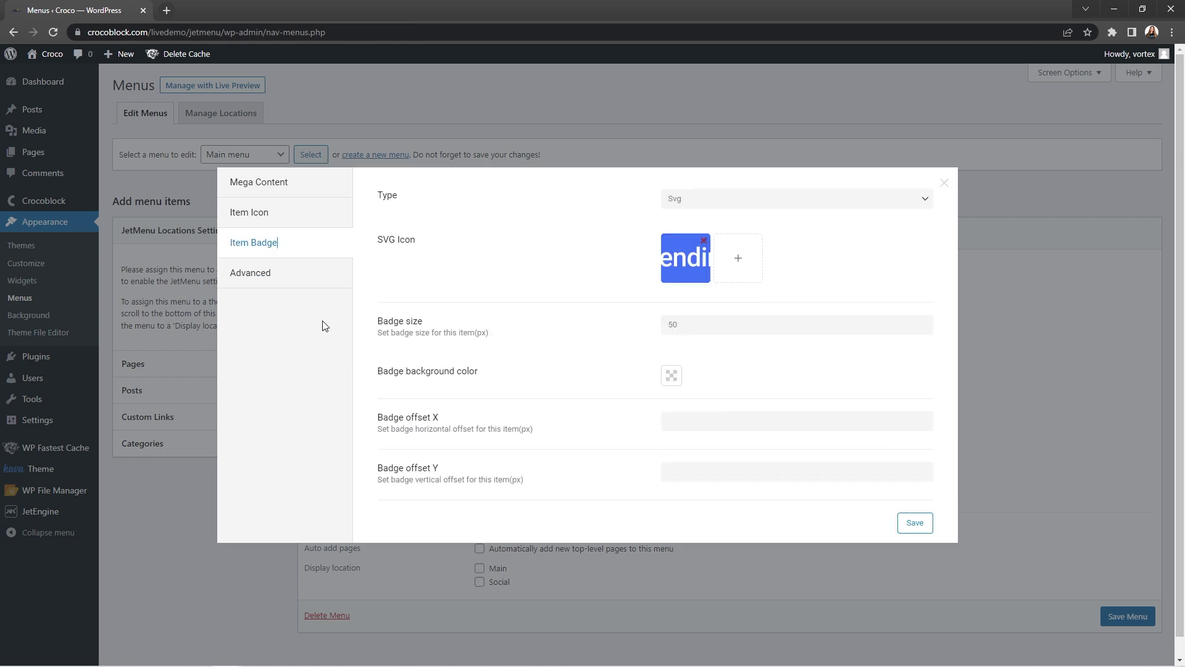
left_click(323, 276)
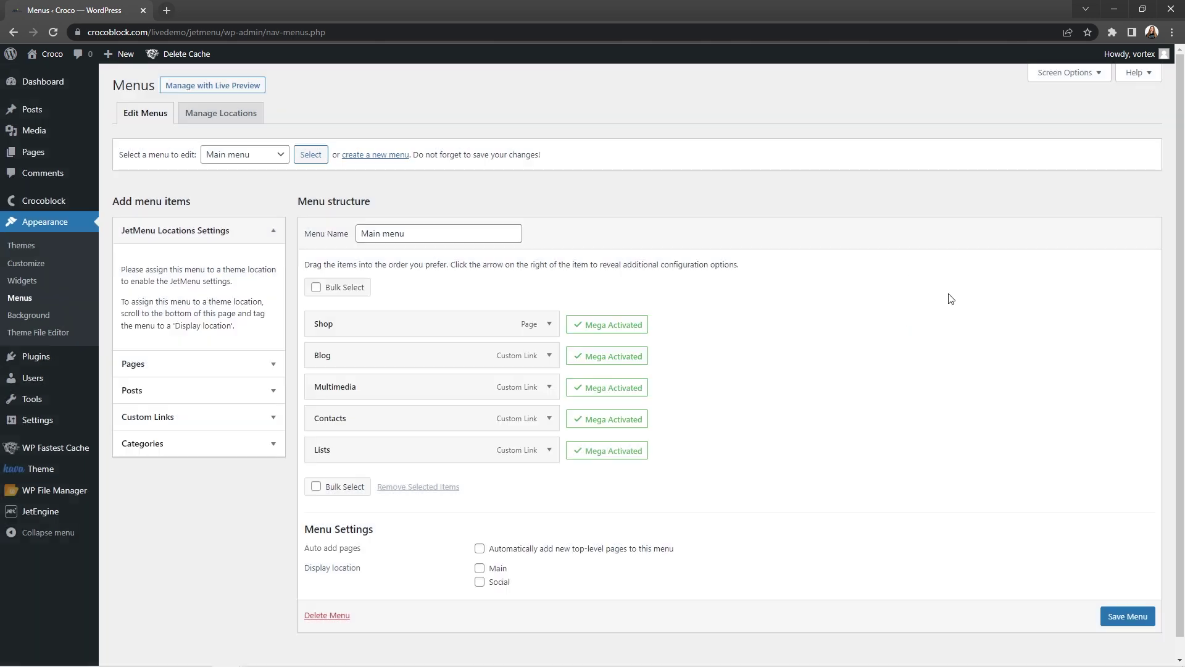
left_click(945, 296)
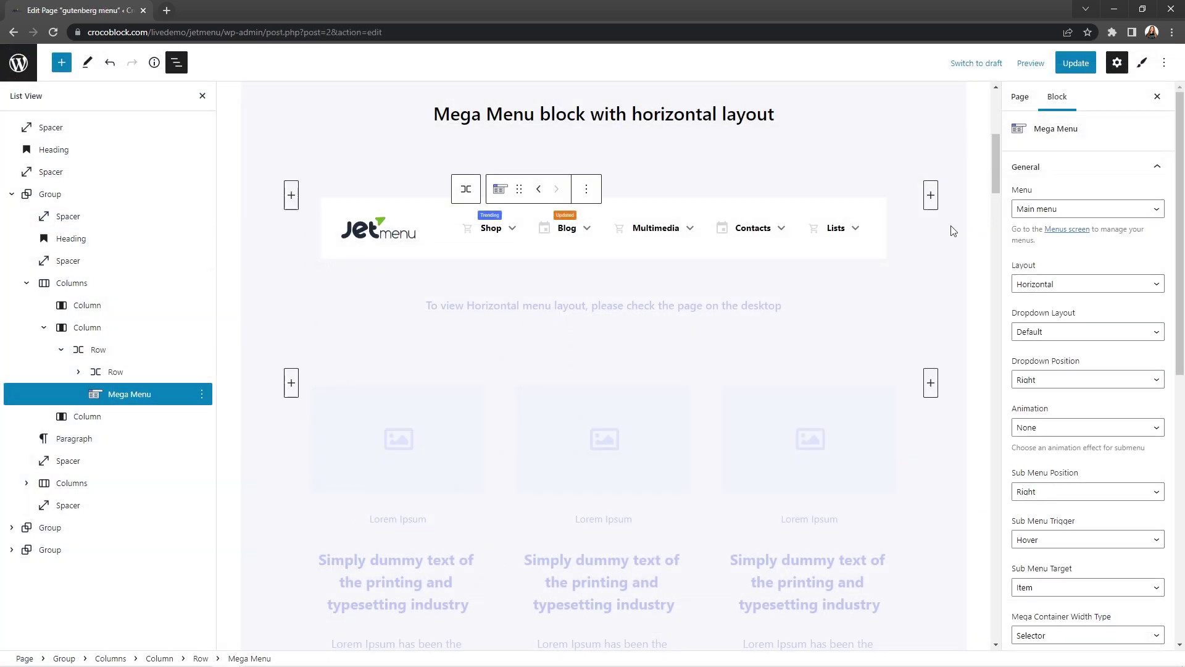
left_click(1161, 169)
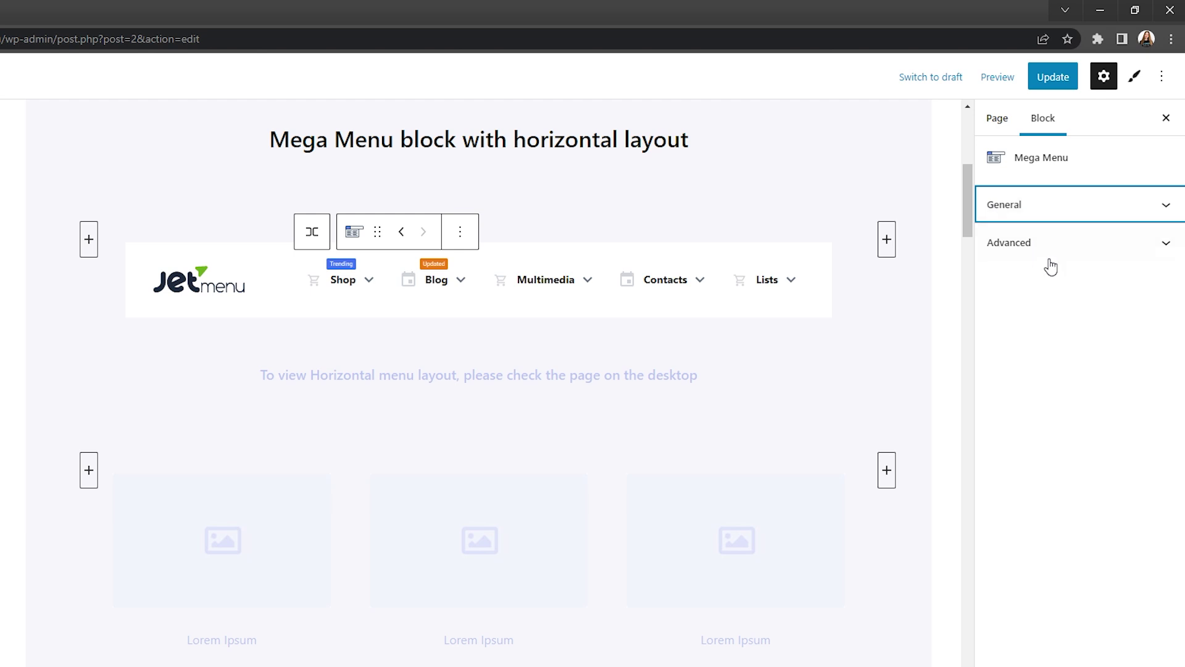
left_click(1174, 213)
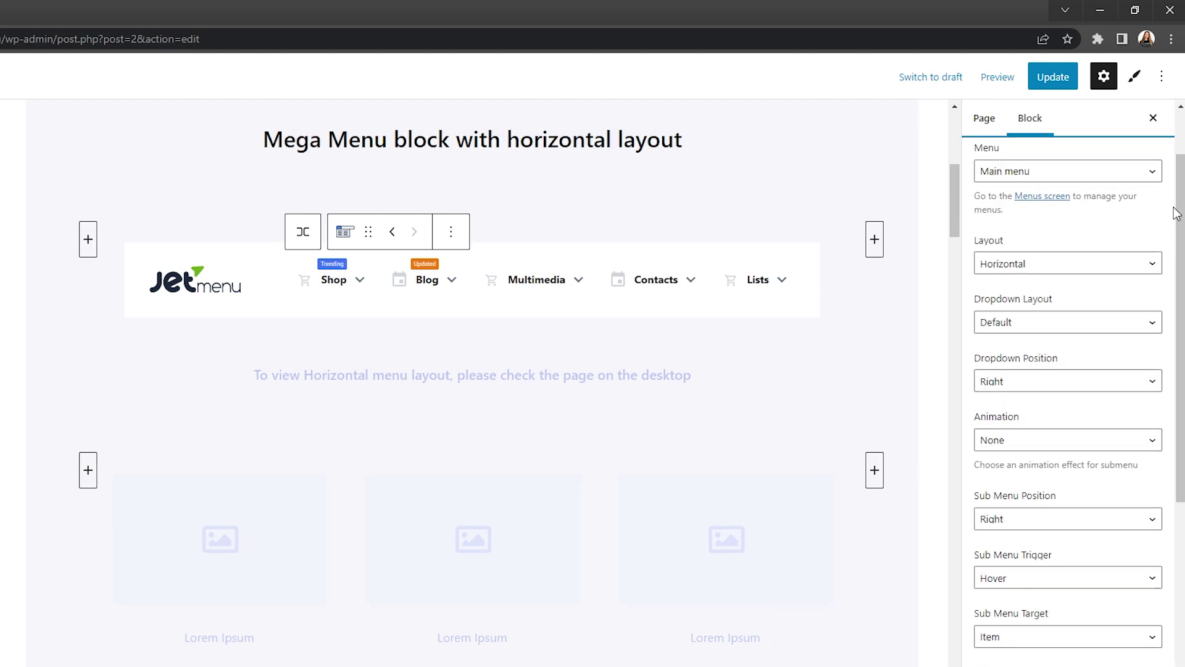
left_click(1151, 174)
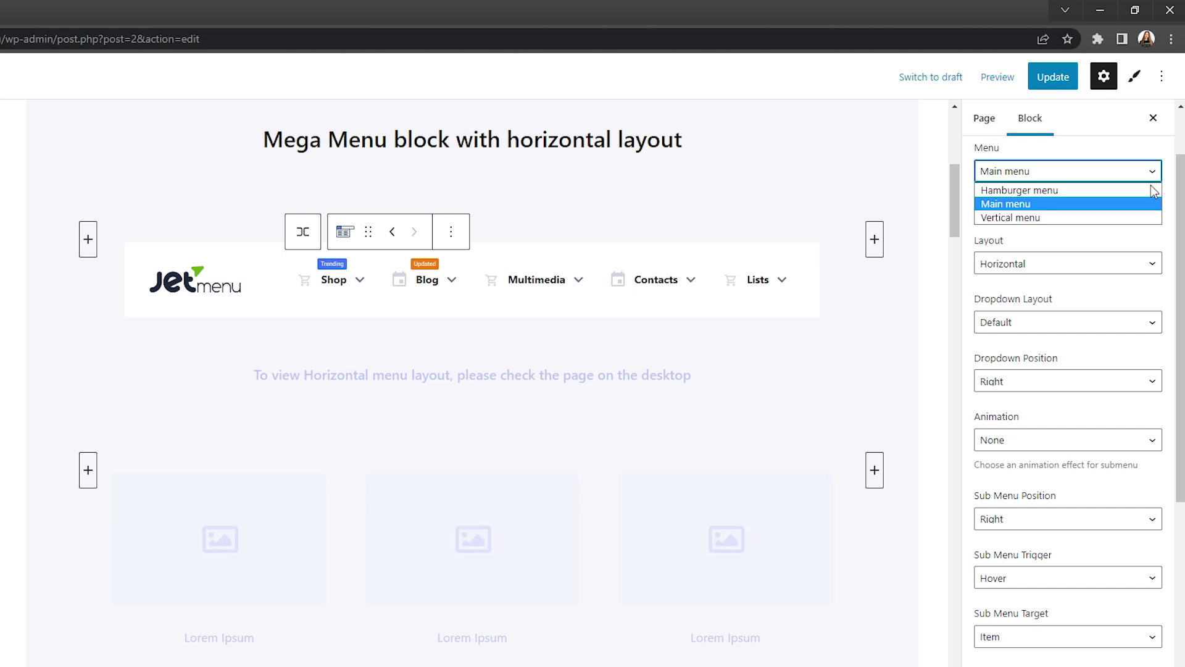
left_click(1152, 209)
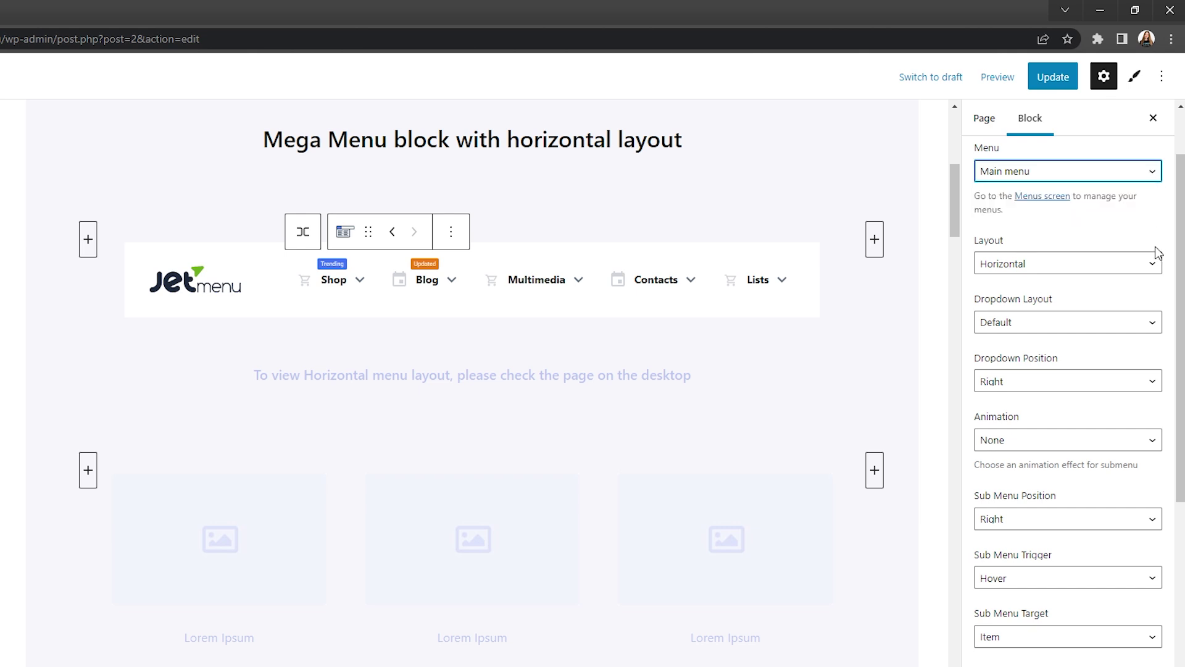
left_click(1159, 269)
left_click(1158, 272)
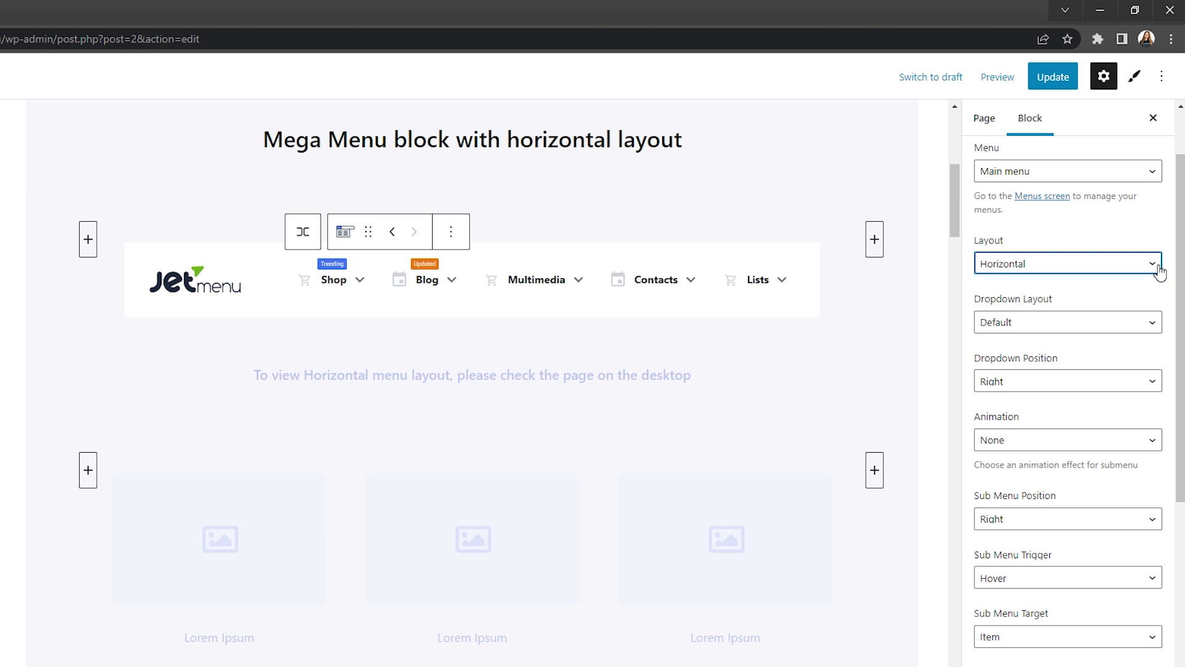
left_click(1153, 321)
left_click(1153, 322)
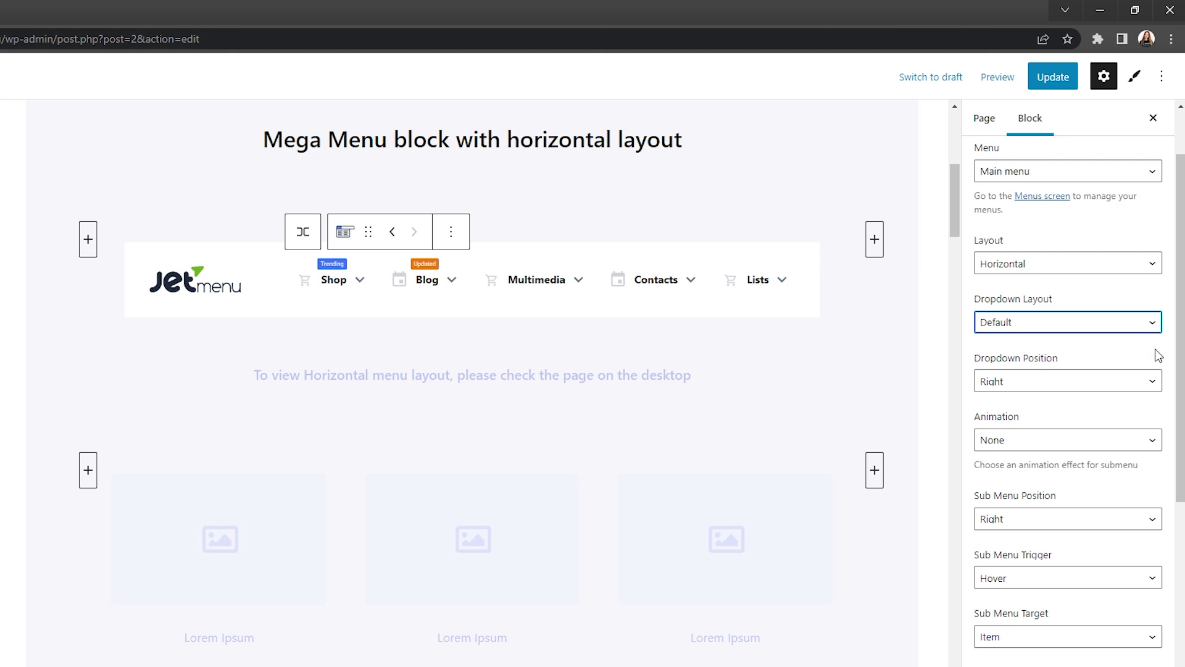
left_click(1155, 380)
left_click(1155, 382)
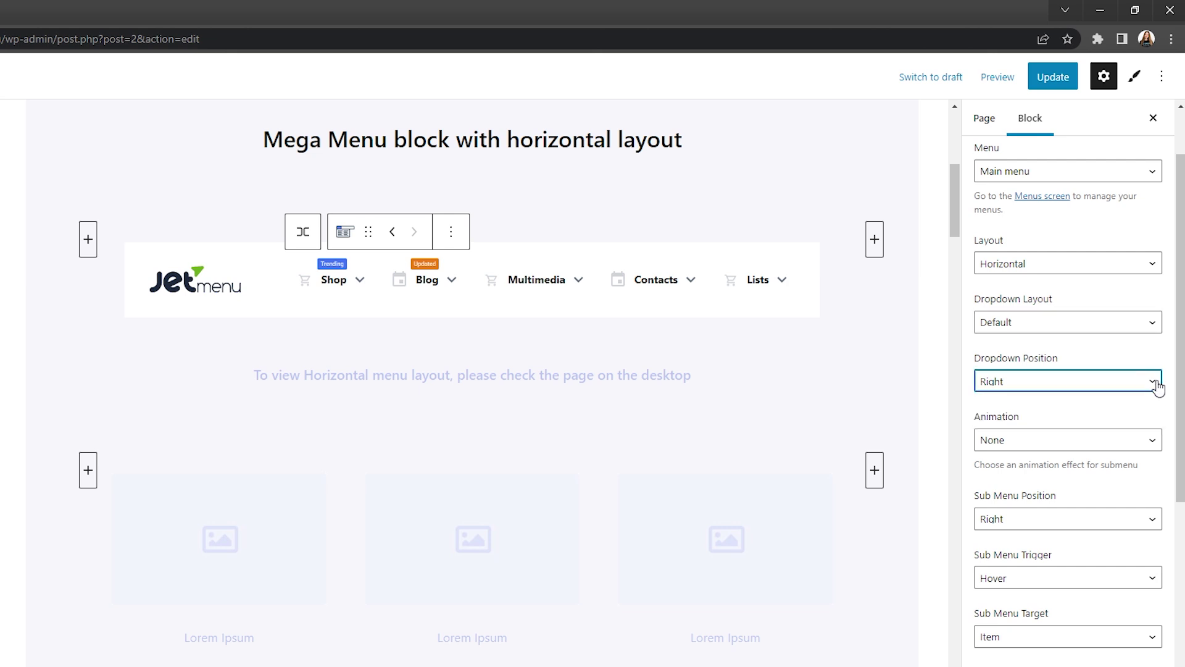
Keep submenus at no animation, Right position, Hover trigger, Item target and Selector container width
left_click_drag(1179, 383, 1175, 472)
scroll(1175, 472, "down", 2)
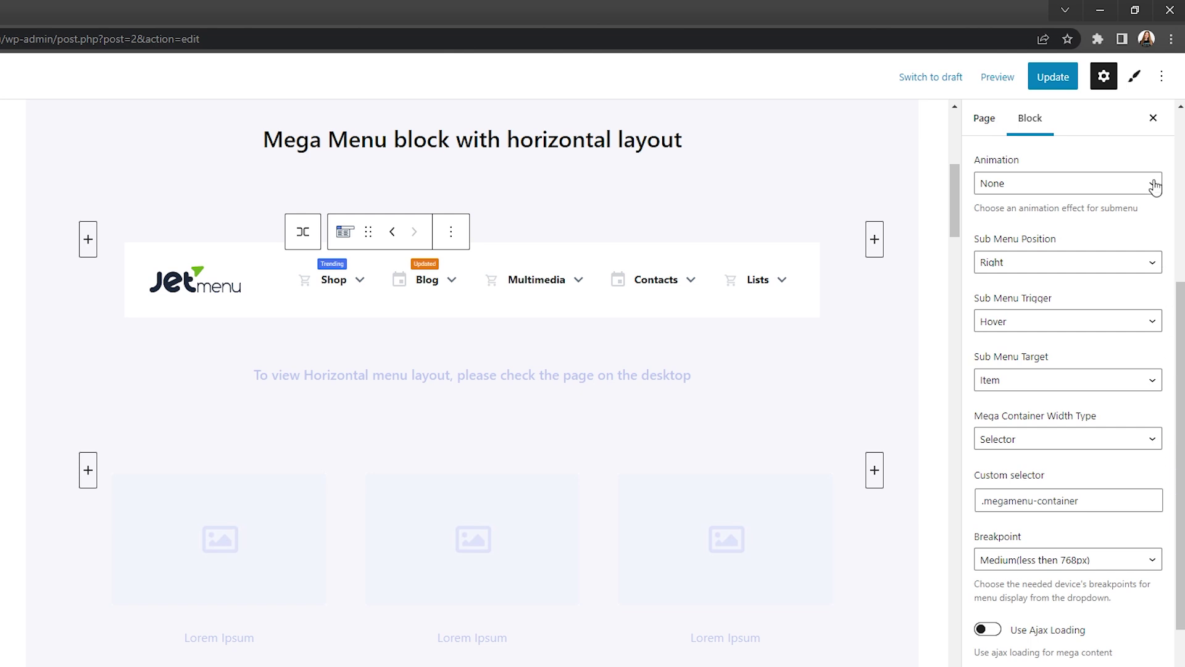
left_click(1153, 183)
left_click(1153, 184)
left_click(1154, 264)
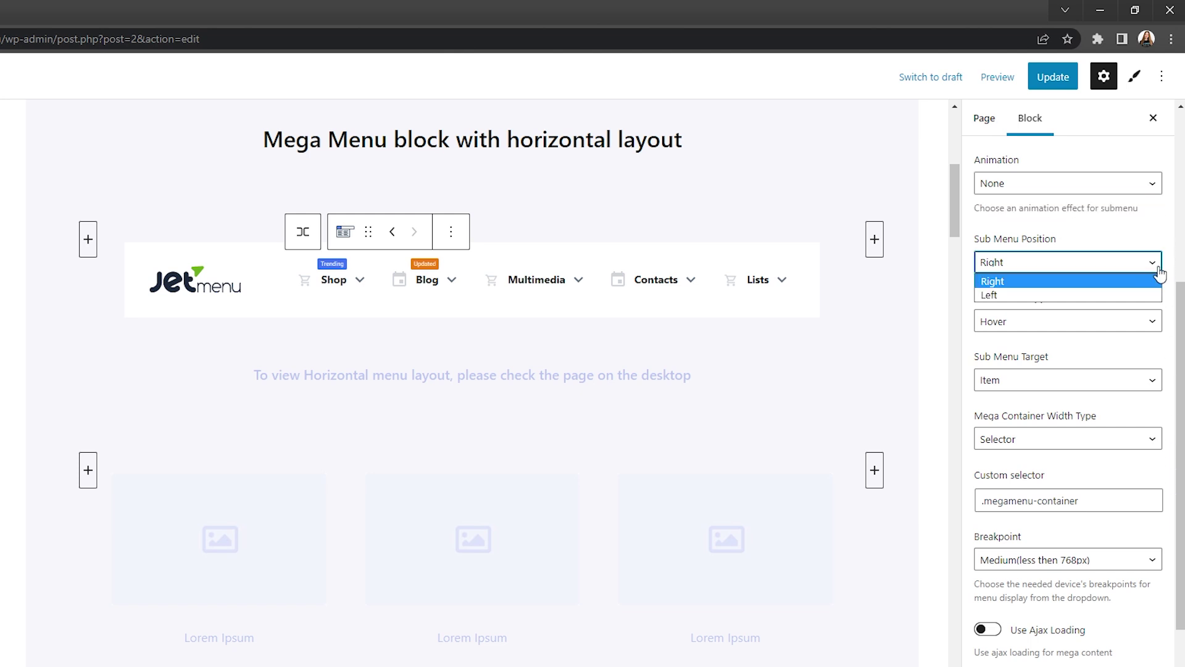
left_click(1155, 272)
left_click(1156, 323)
left_click(1156, 326)
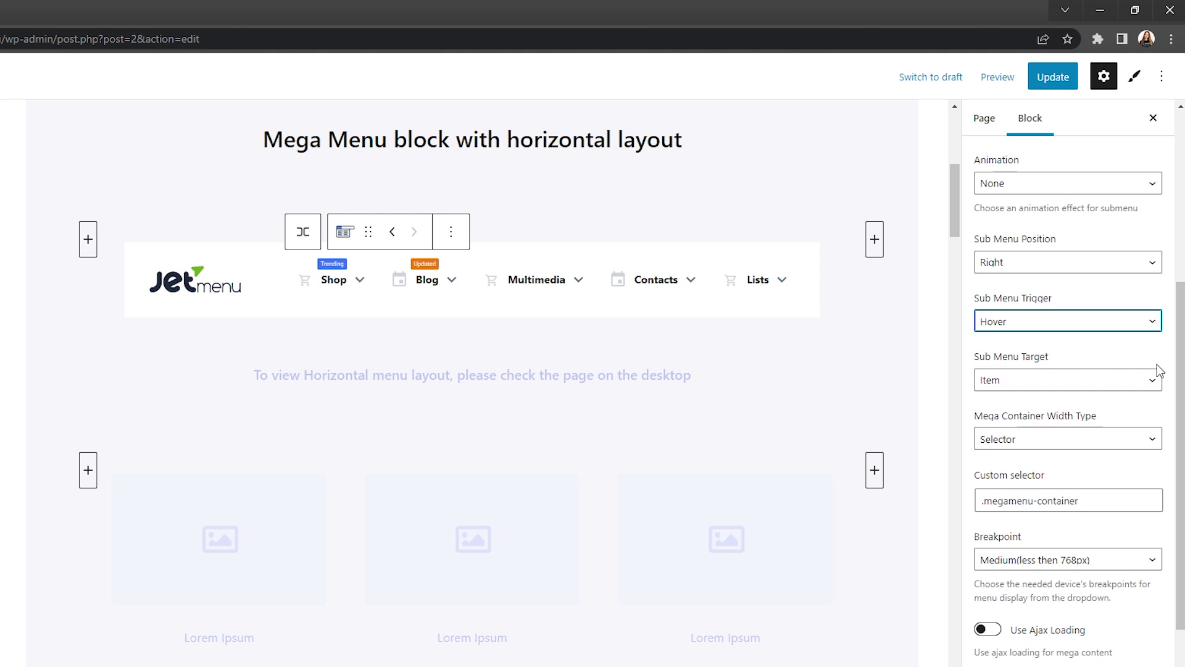
left_click(1155, 381)
left_click(1156, 386)
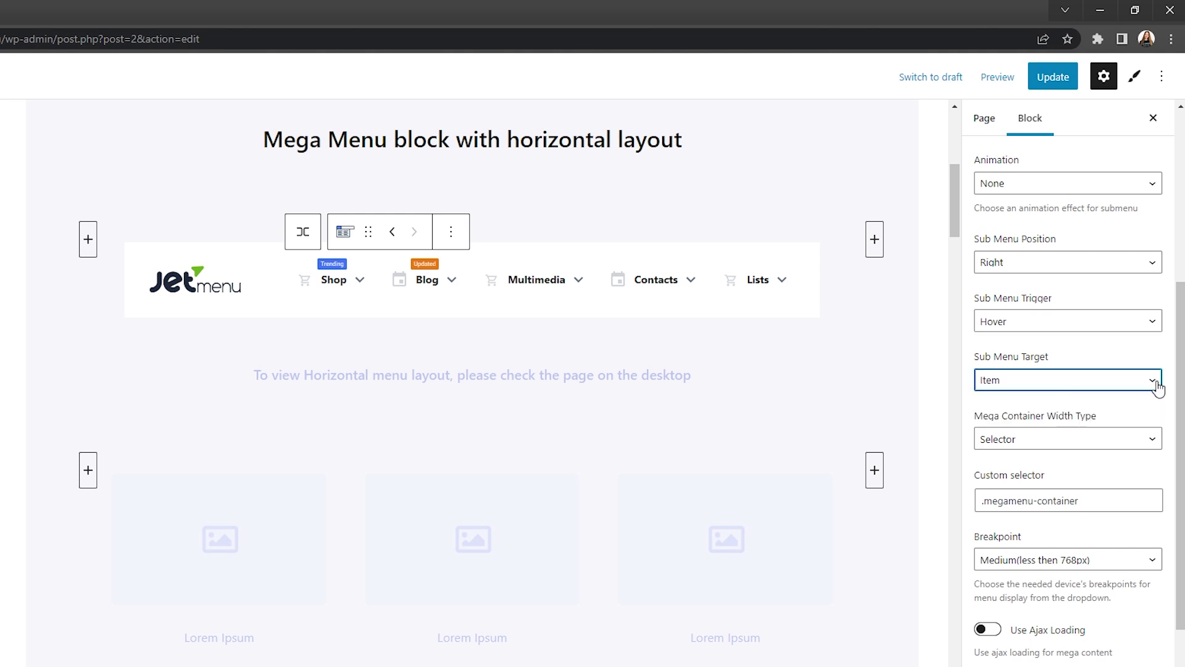
left_click(1153, 439)
left_click(1153, 439)
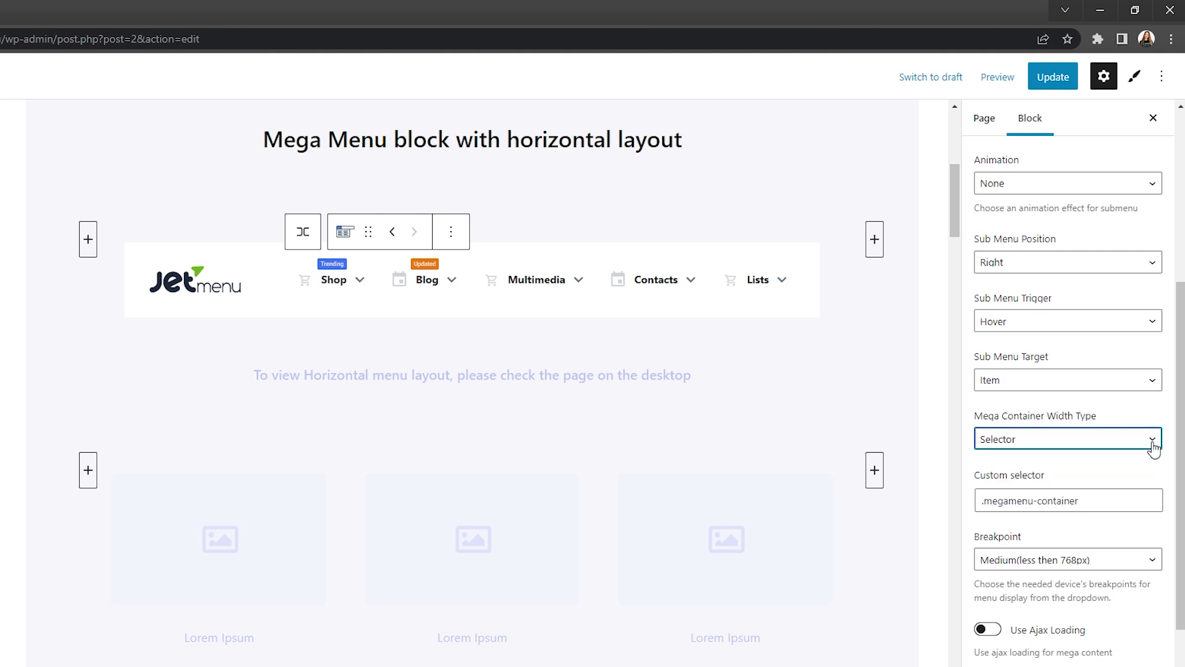
left_click(1151, 502)
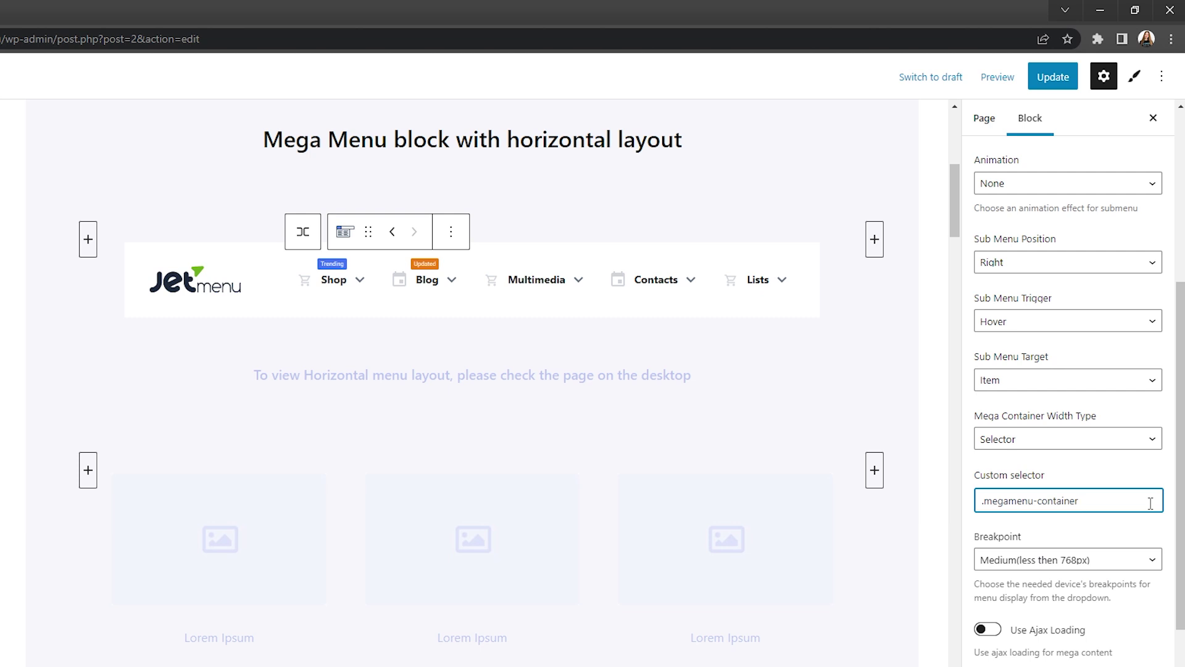
Keep the Medium breakpoint and Text roll-up type, and inspect the roll-up text value
left_click_drag(1178, 515, 1178, 666)
left_click(1154, 248)
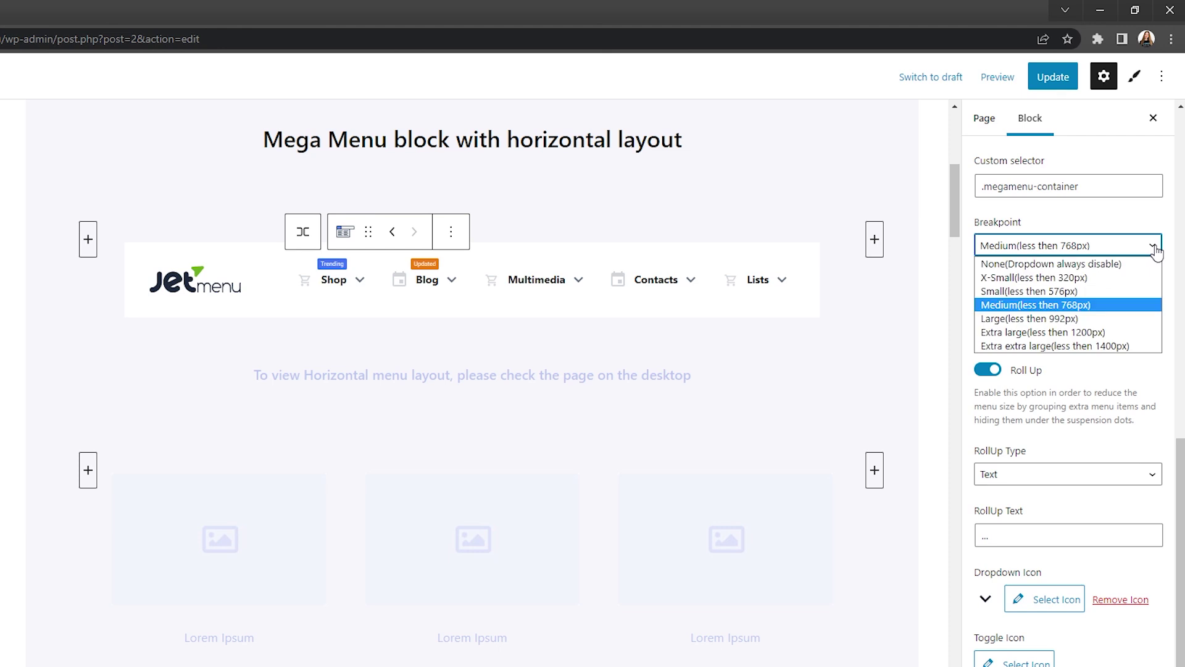
left_click(1154, 246)
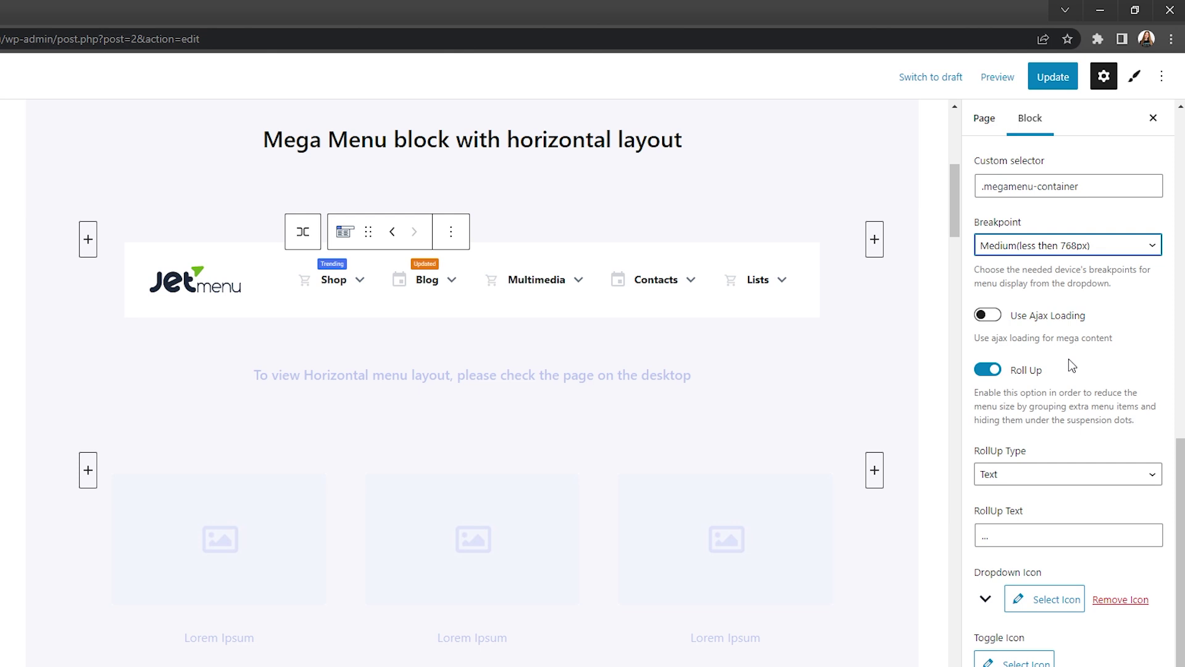
left_click(1153, 475)
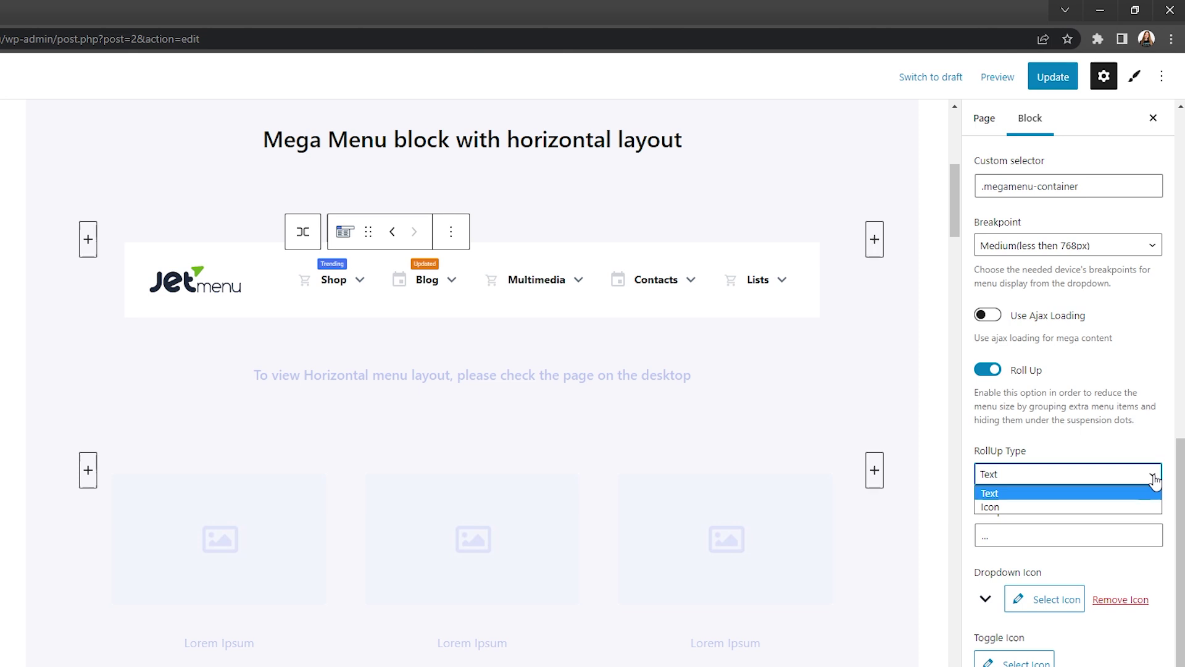
left_click(1155, 480)
left_click(1142, 533)
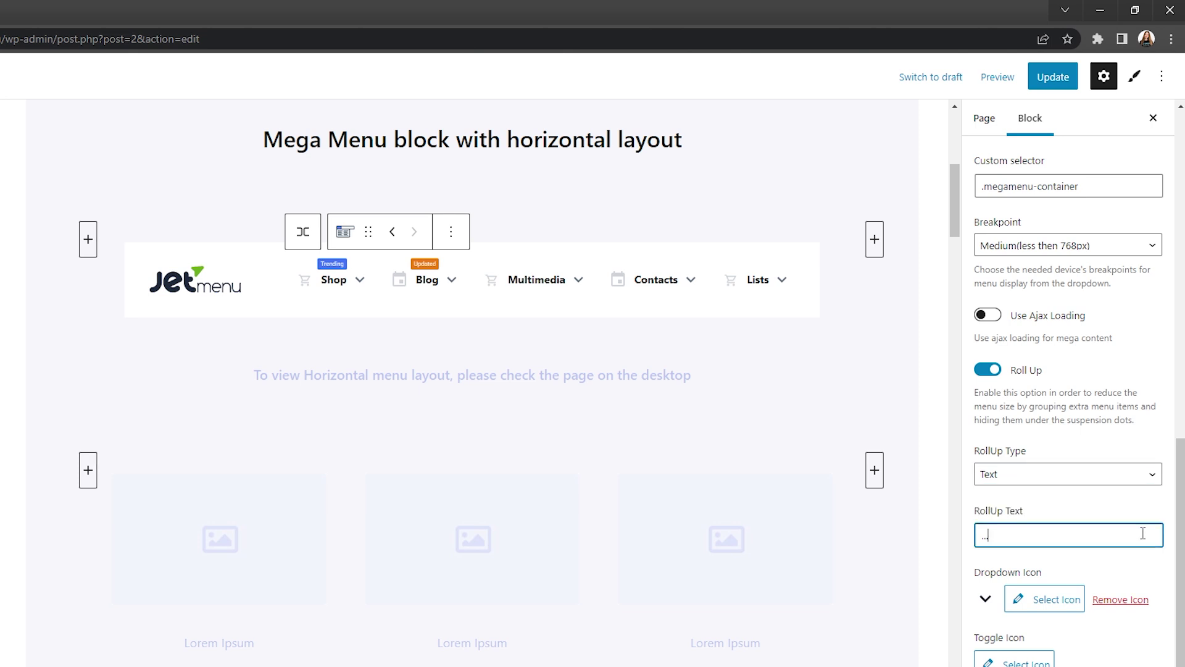
Browse the media library for the dropdown icon, close it unchanged, and expand Advanced settings
left_click(1174, 554)
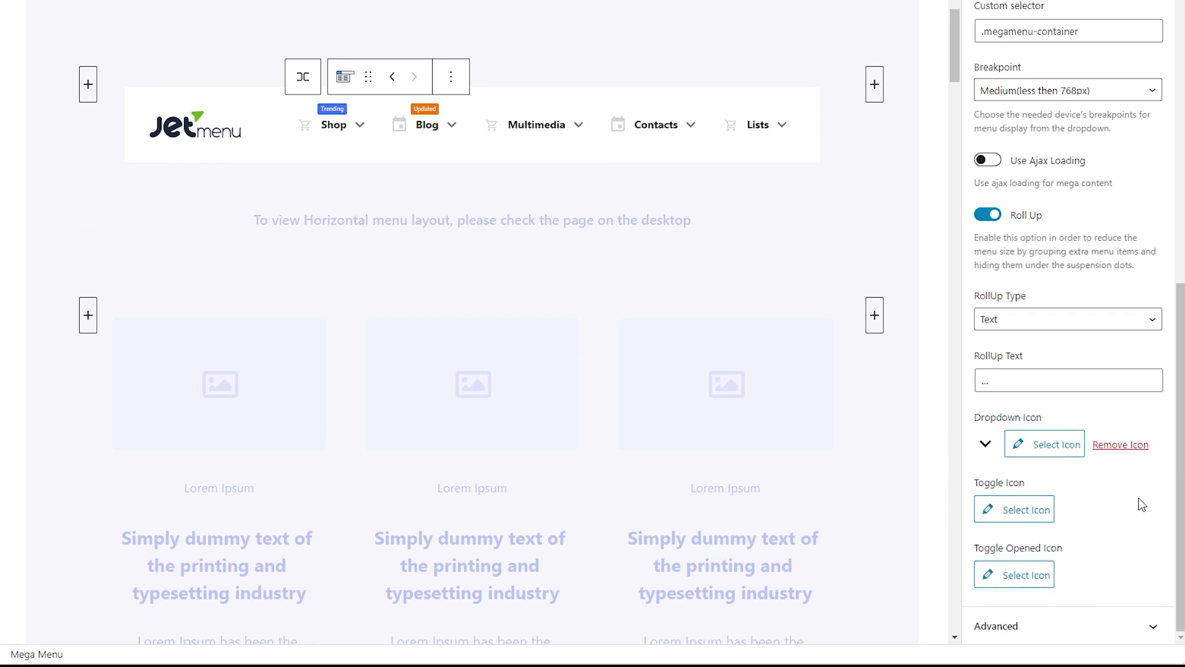
left_click(1036, 444)
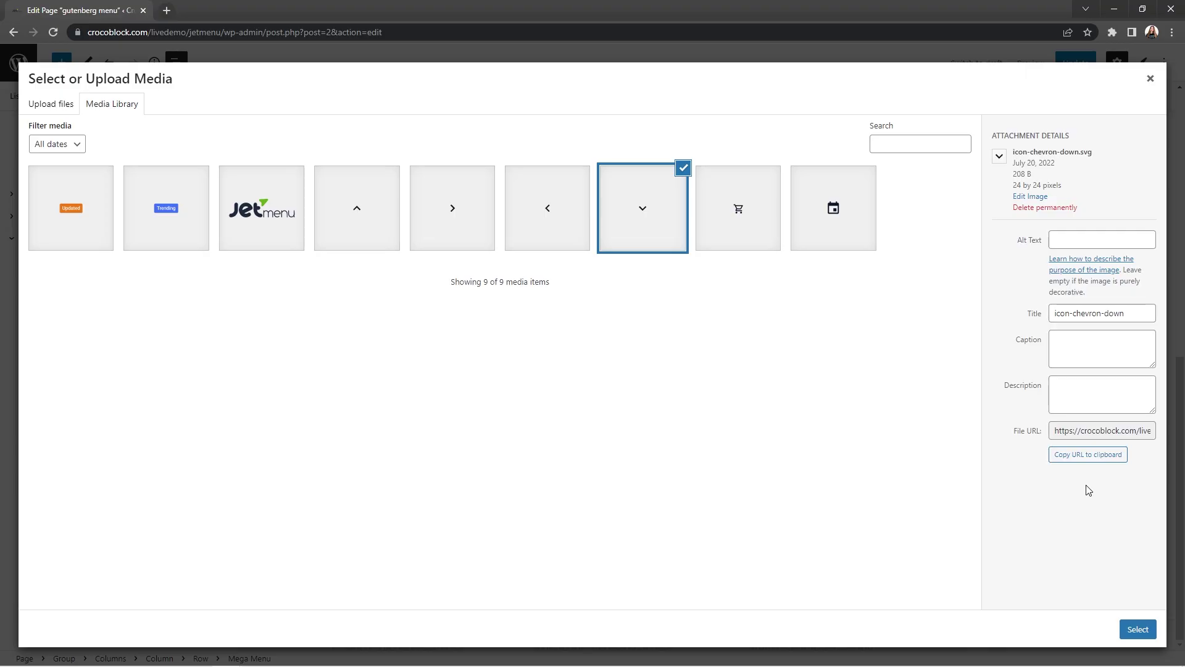
left_click(1150, 78)
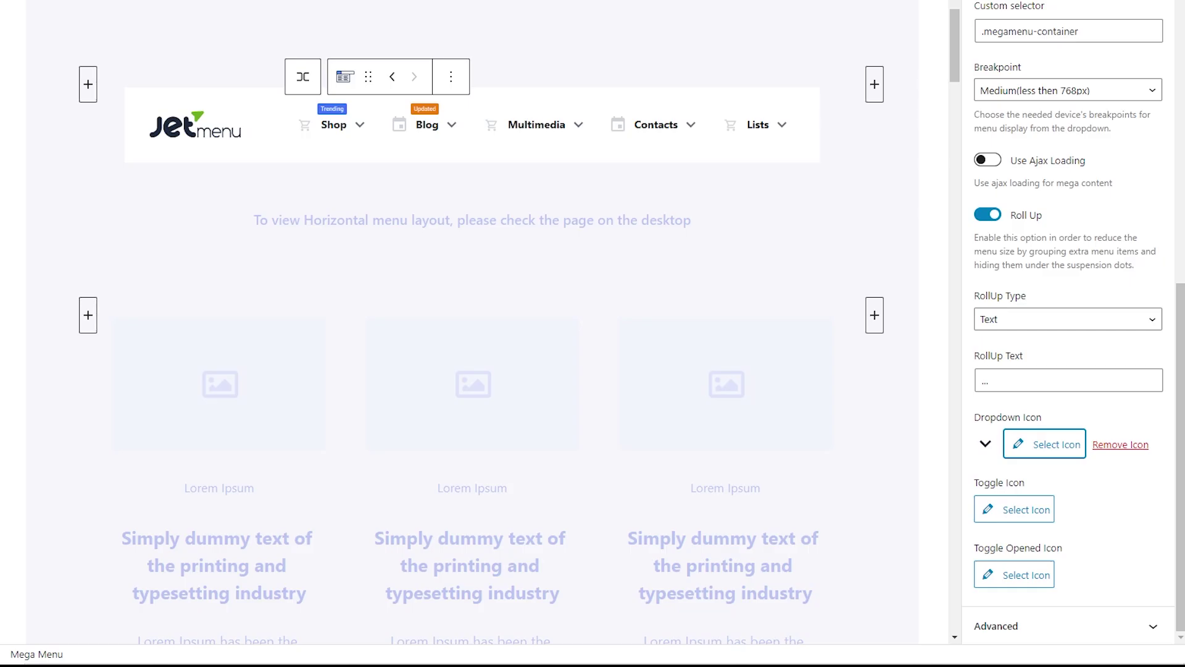
left_click(1146, 639)
scroll(1173, 579, "down", 2)
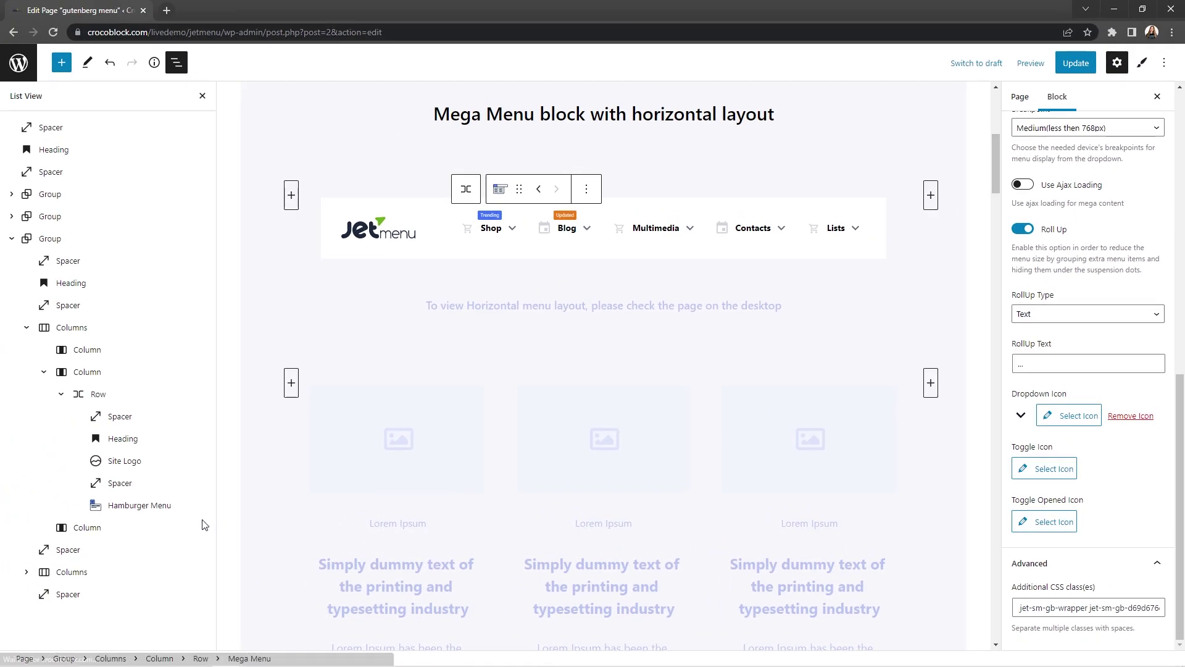
Select the Hamburger Menu block and collapse or expand its Options, Content and Advanced panels
left_click(154, 504)
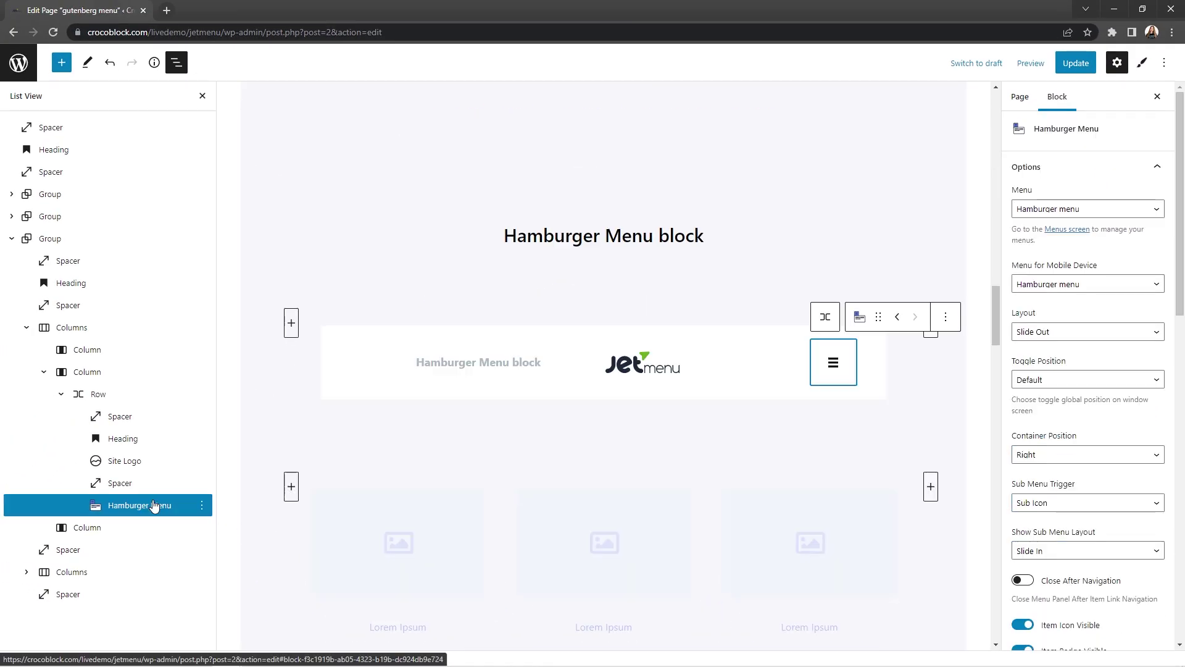
left_click_drag(998, 298, 993, 310)
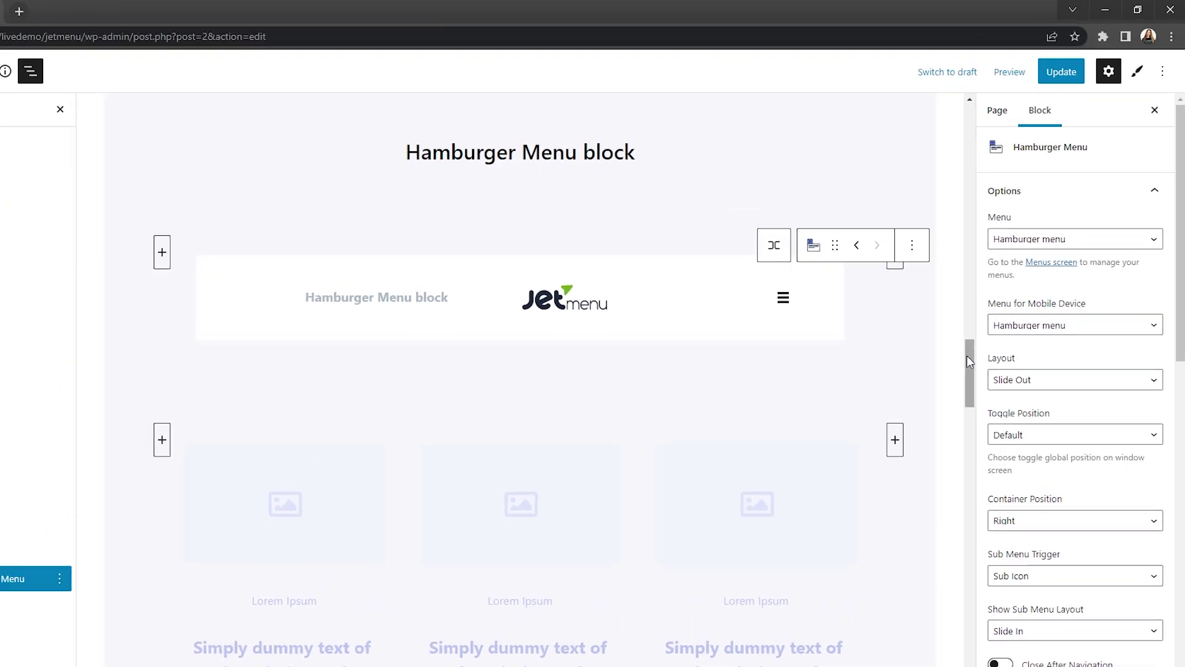
left_click(1157, 196)
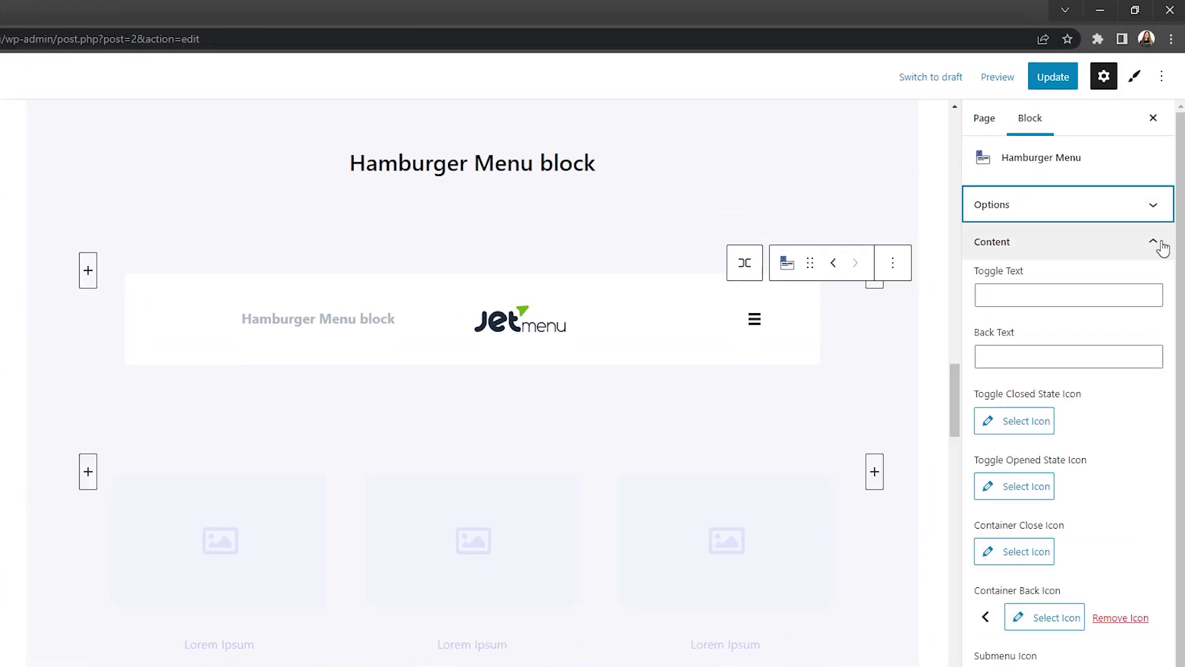
left_click(1162, 246)
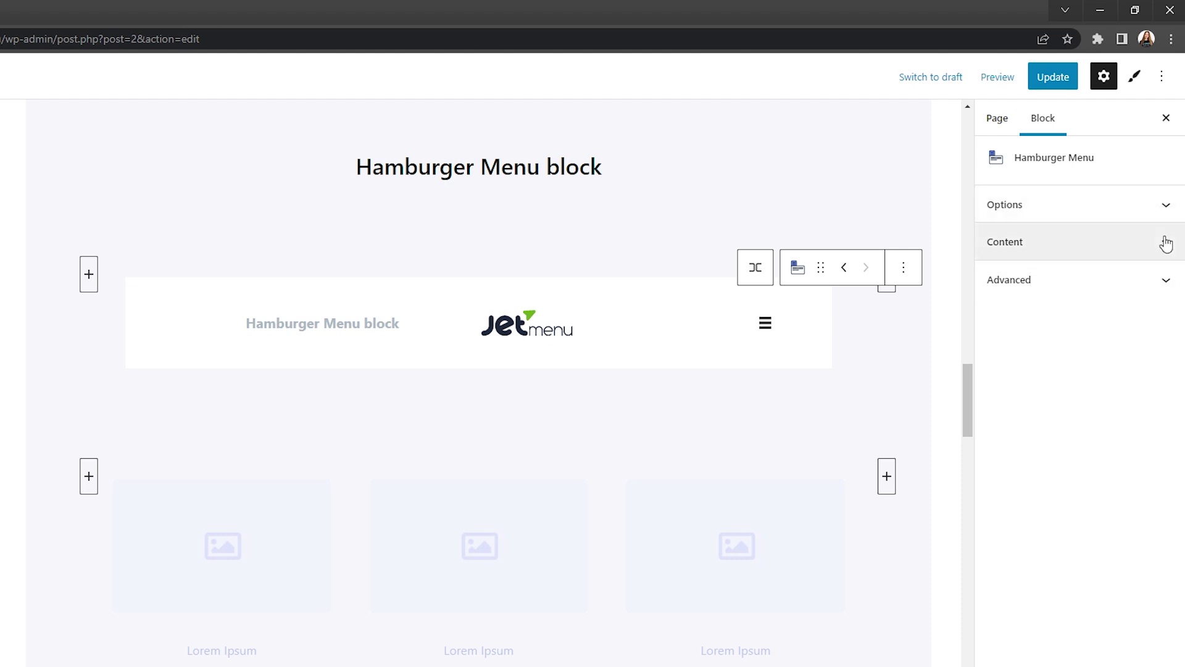
left_click(1166, 289)
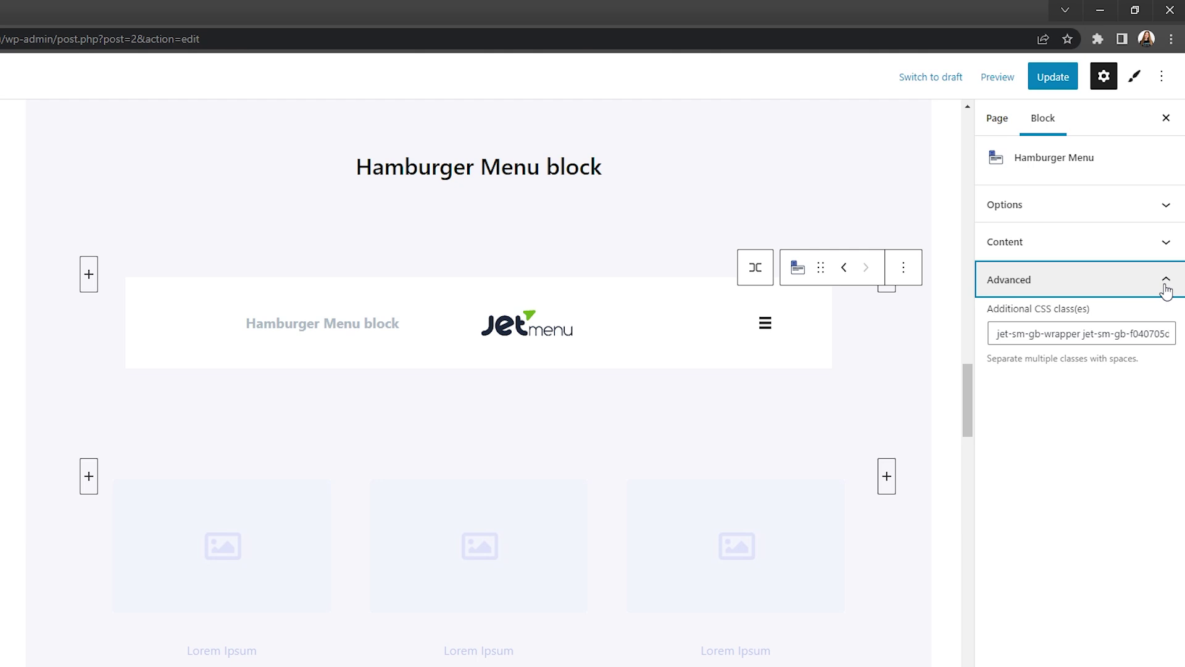
left_click(1166, 289)
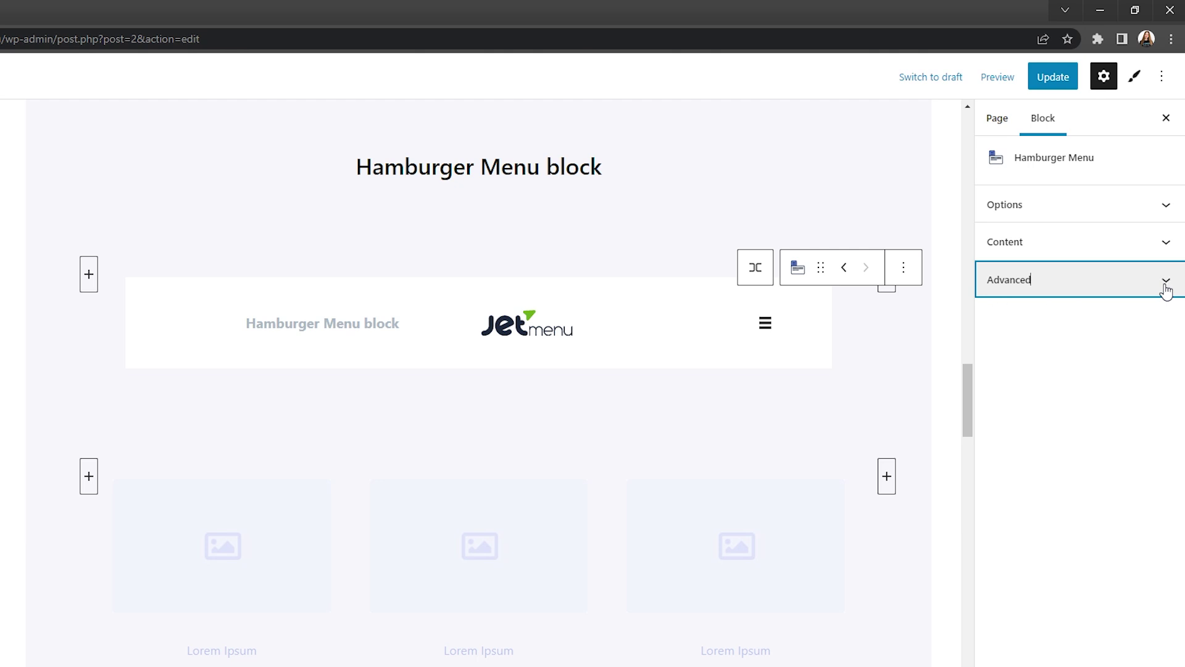
left_click(1166, 204)
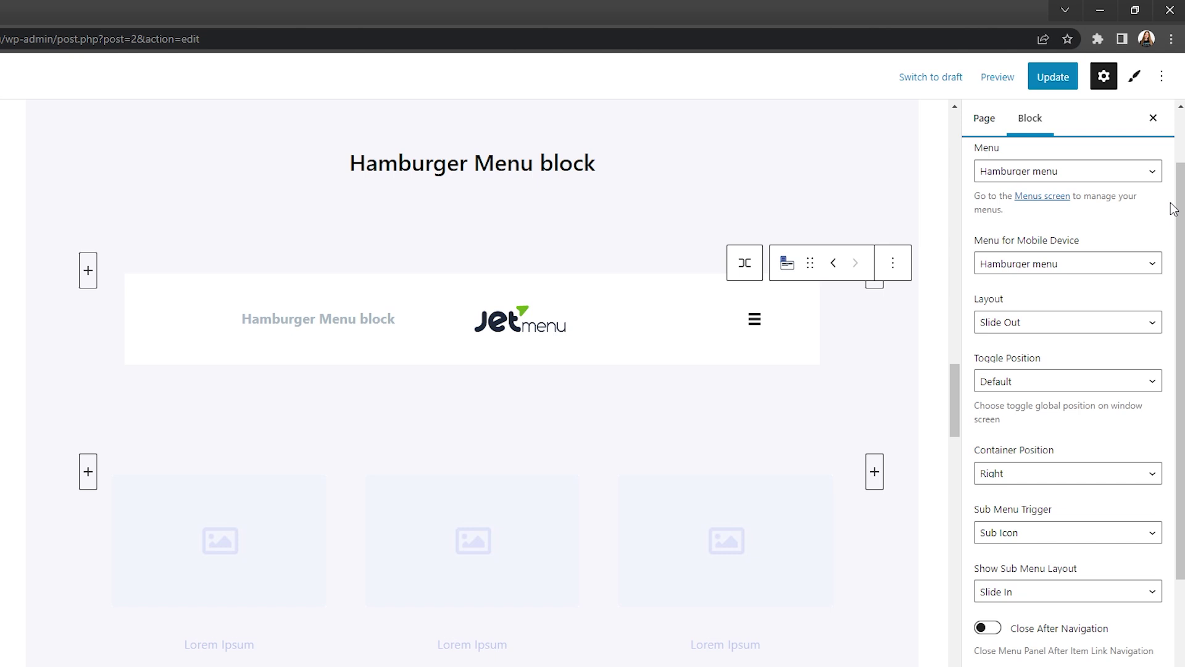
left_click(1152, 172)
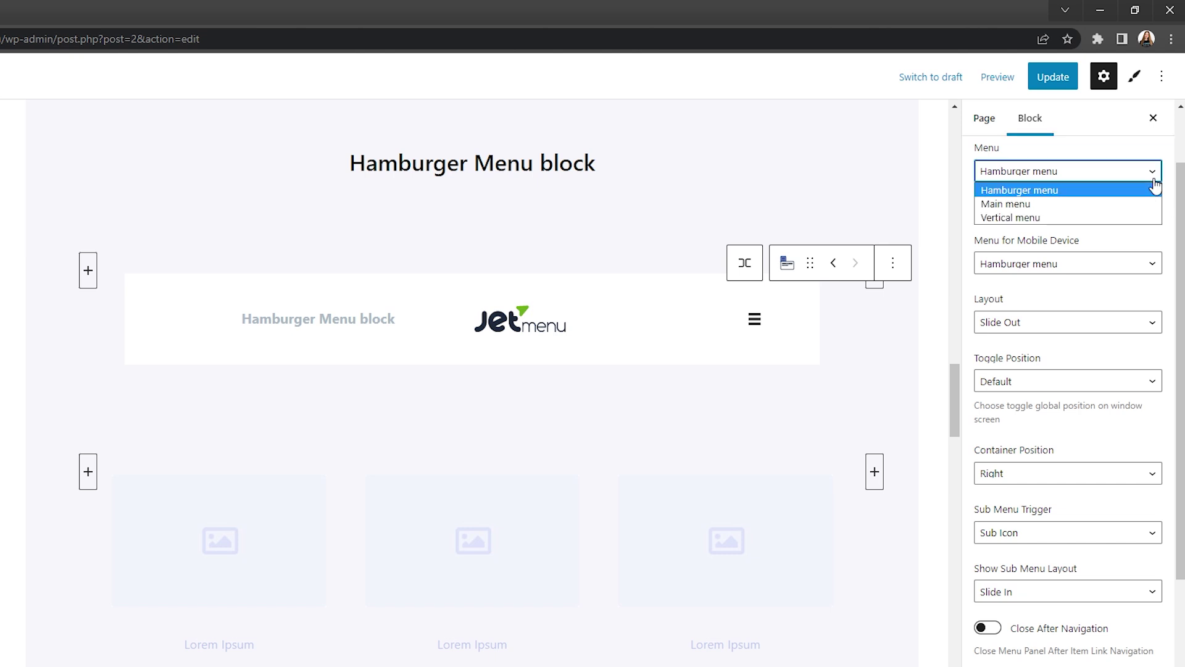
left_click(1154, 188)
left_click(1148, 270)
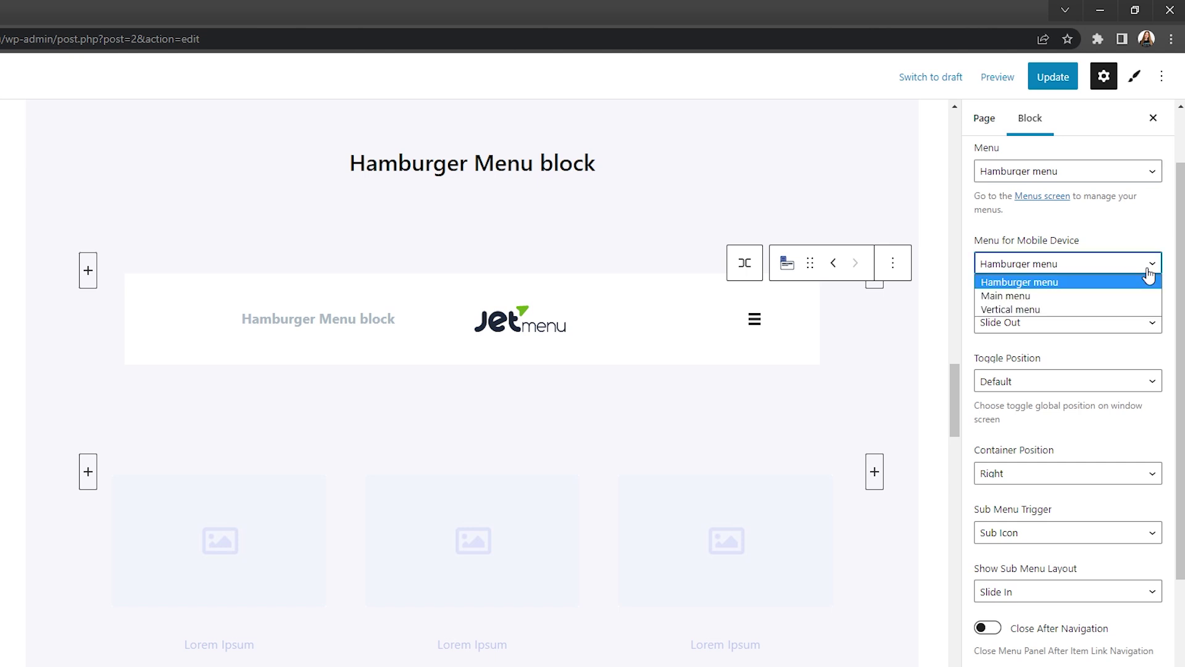
left_click(1147, 270)
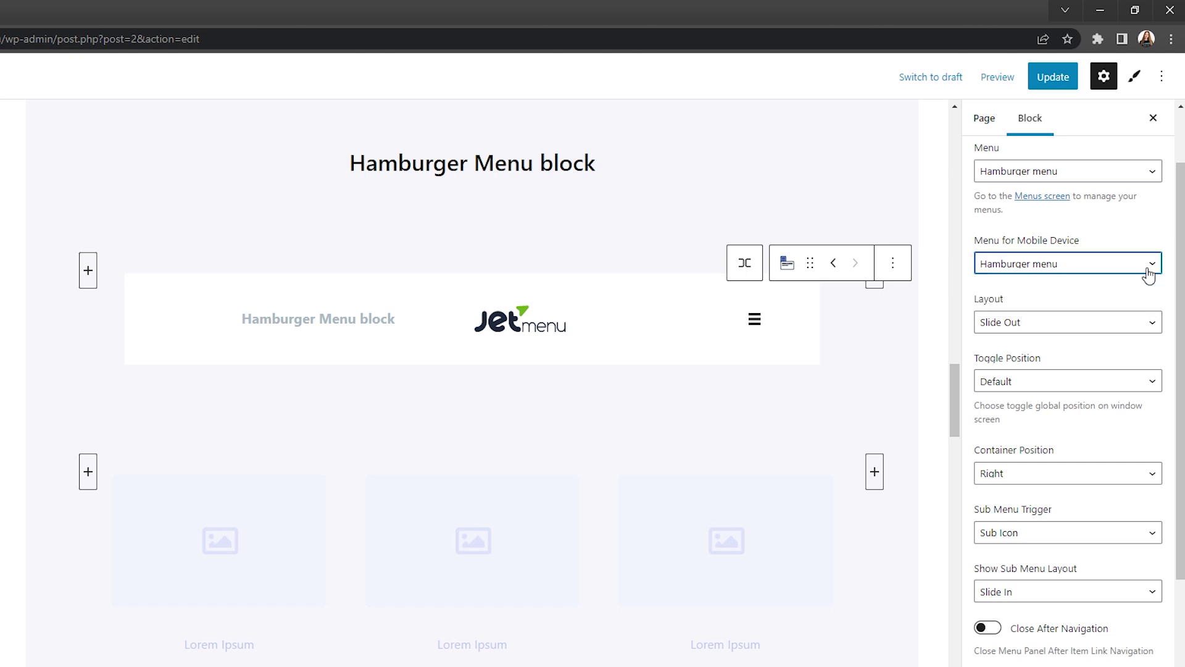
left_click(1158, 322)
left_click(1159, 328)
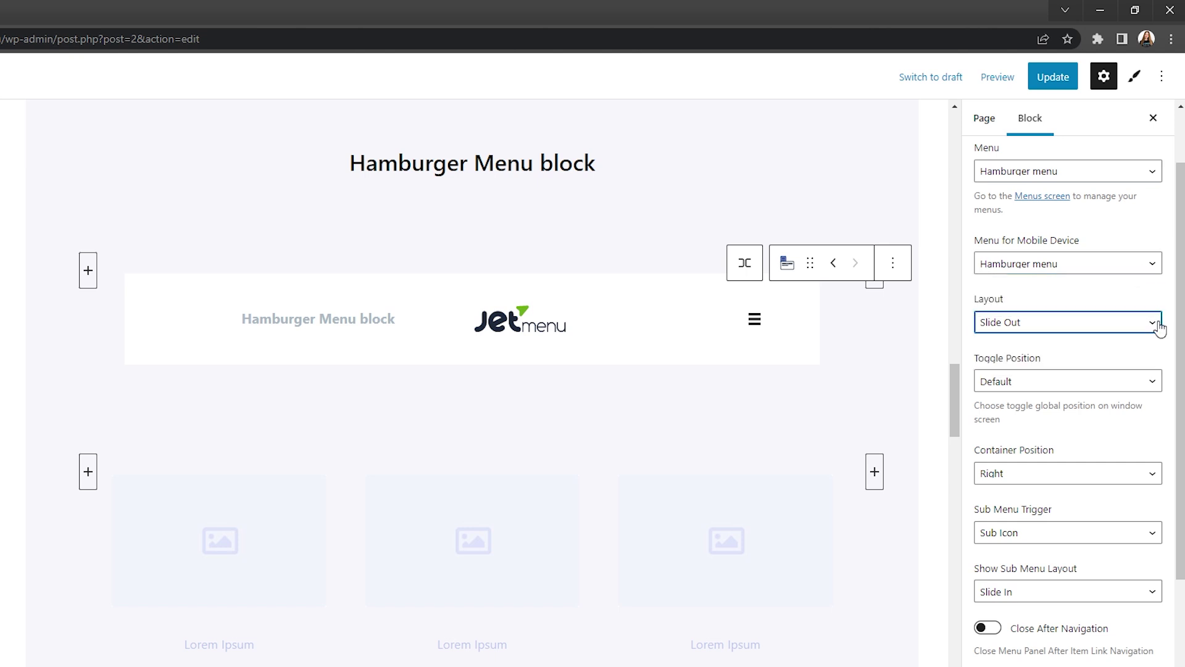
left_click(1156, 389)
left_click(1156, 388)
left_click(1153, 475)
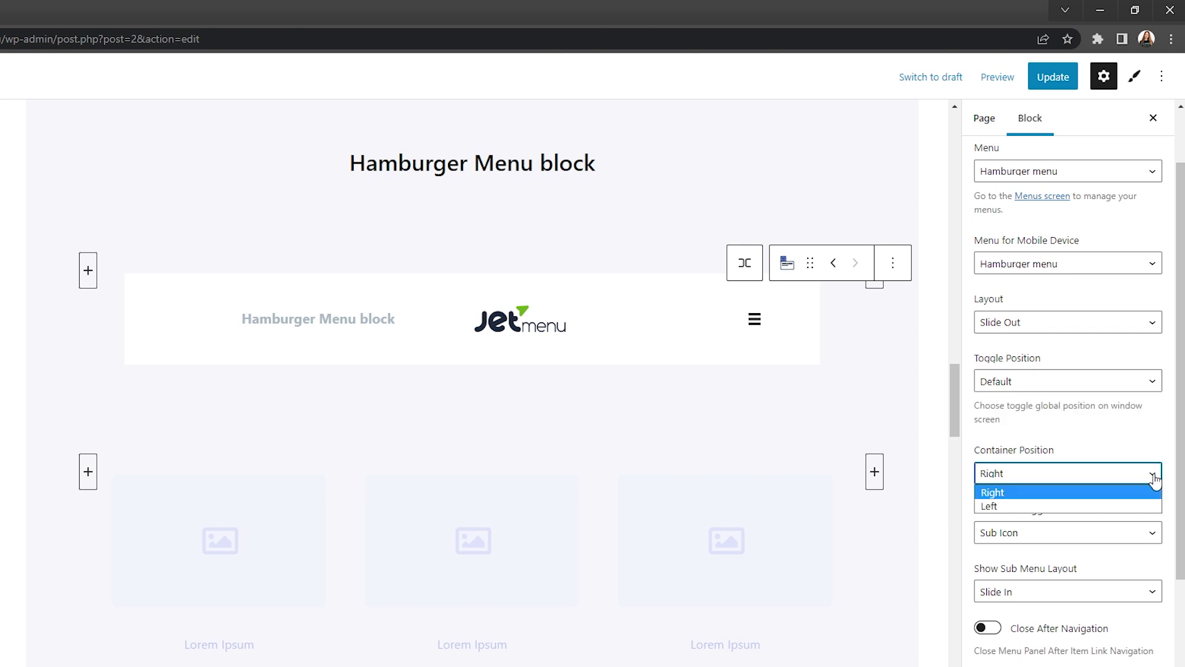
left_click(1154, 477)
scroll(1179, 475, "down", 5)
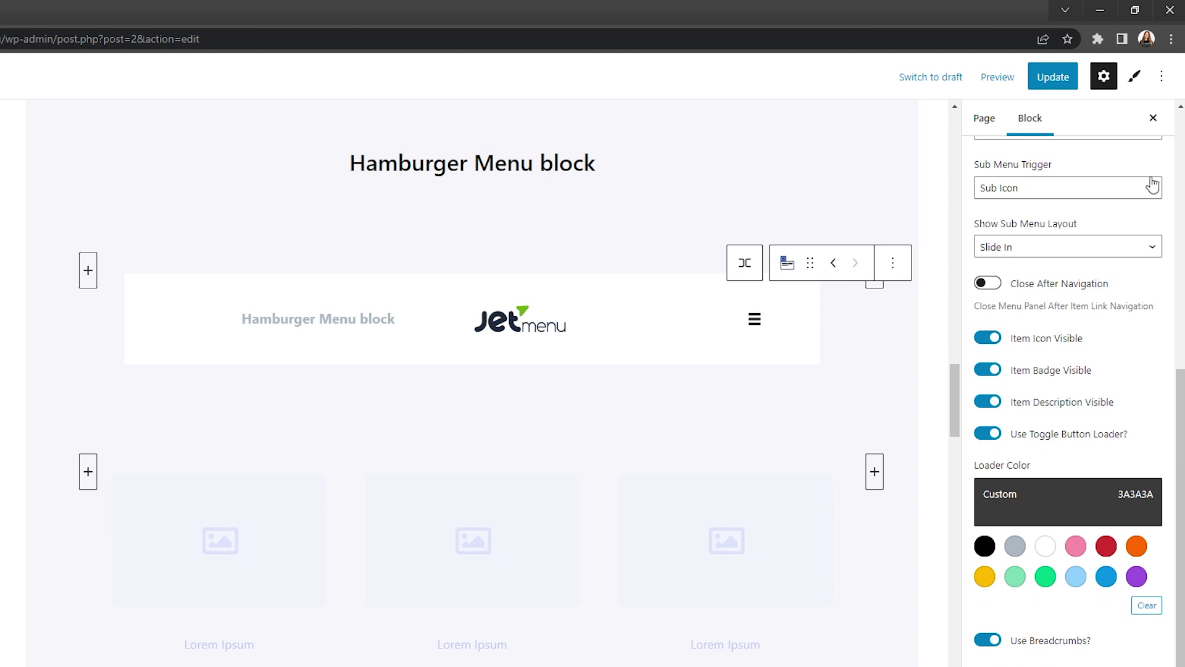
left_click(1152, 185)
left_click(1153, 185)
left_click(1159, 250)
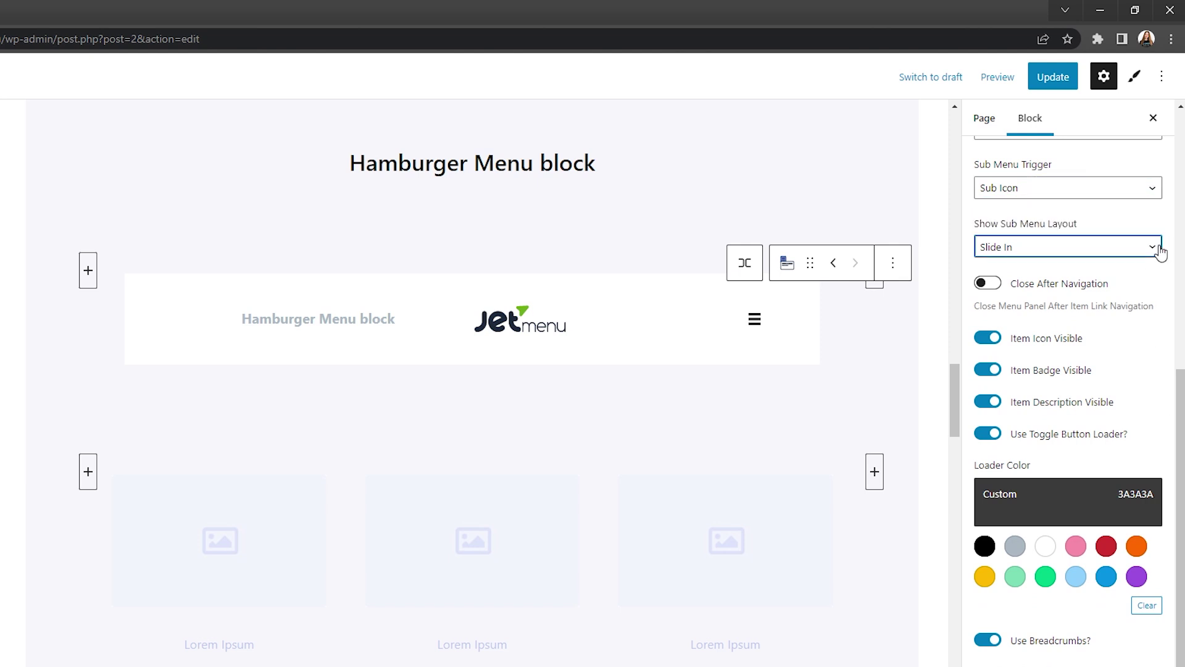
left_click(1158, 250)
left_click(989, 434)
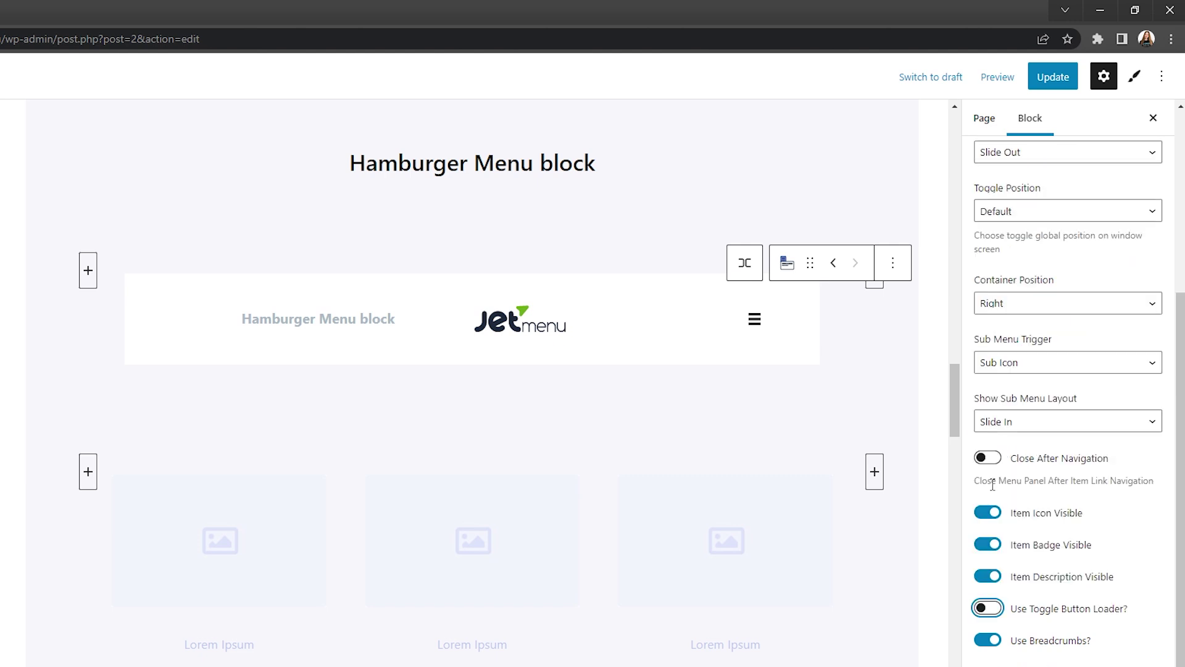
left_click(990, 608)
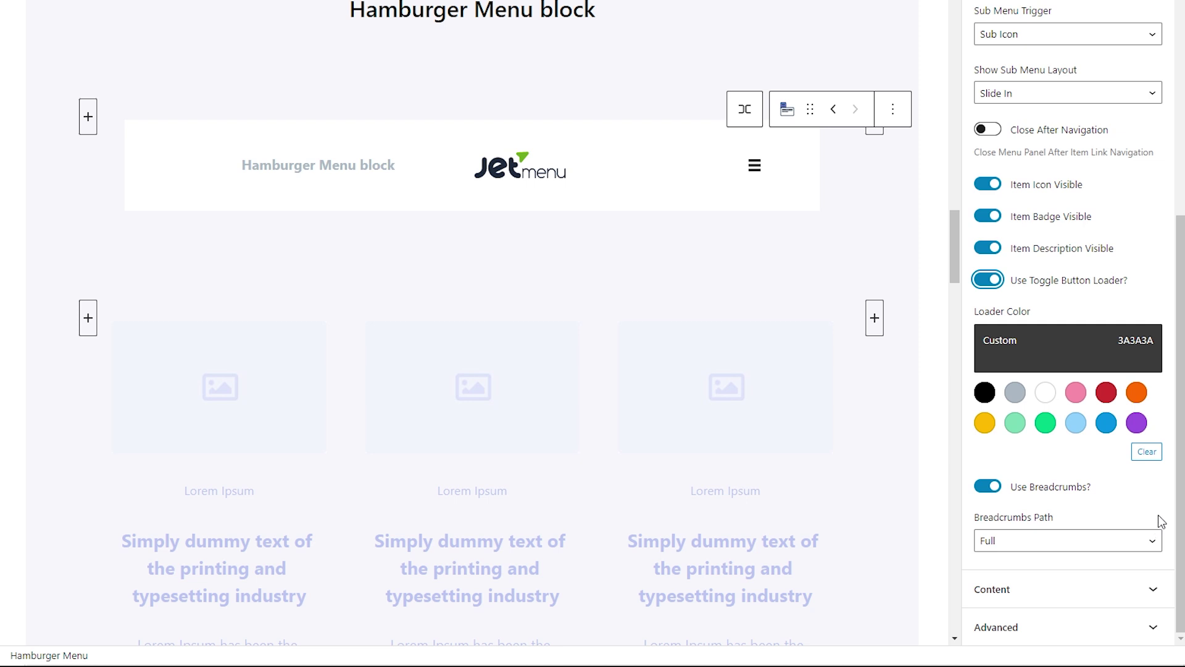
Expand the Content panel and check the empty Toggle Text and Back Text fields
left_click(1157, 583)
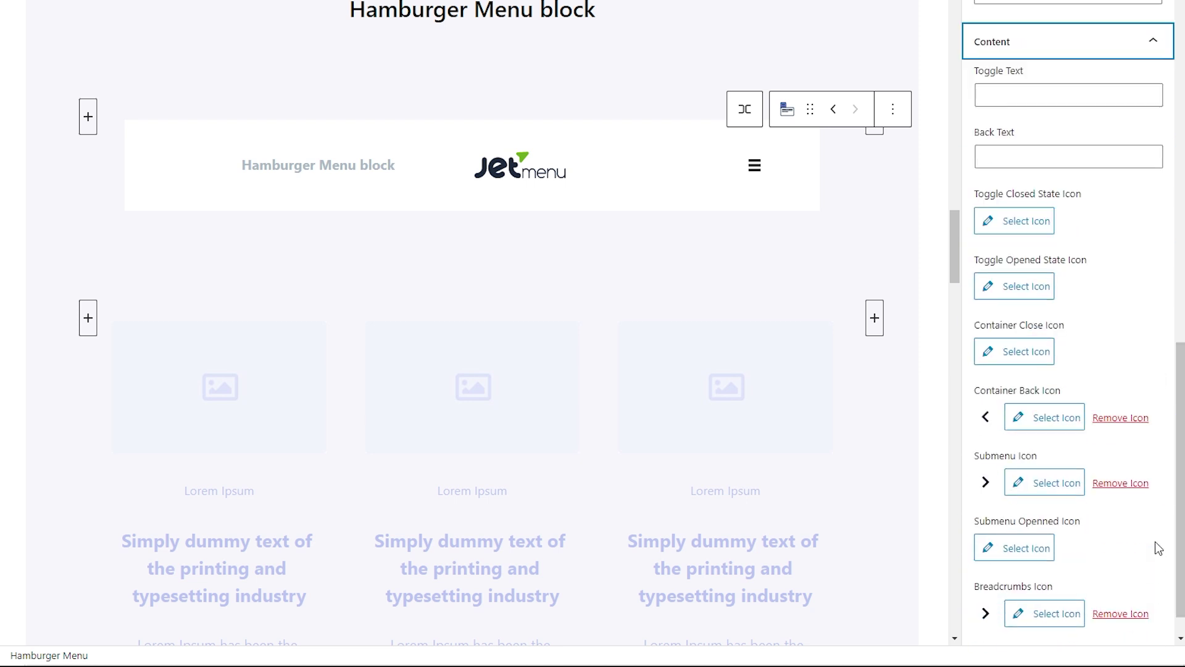
left_click(1143, 99)
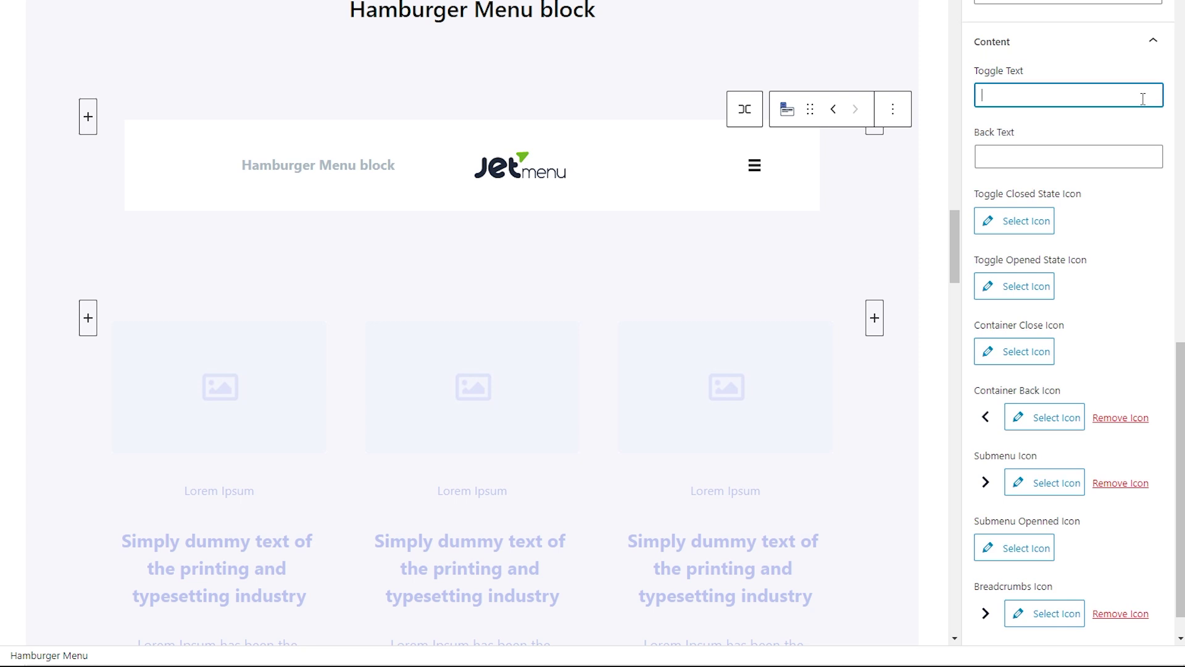
left_click(1134, 155)
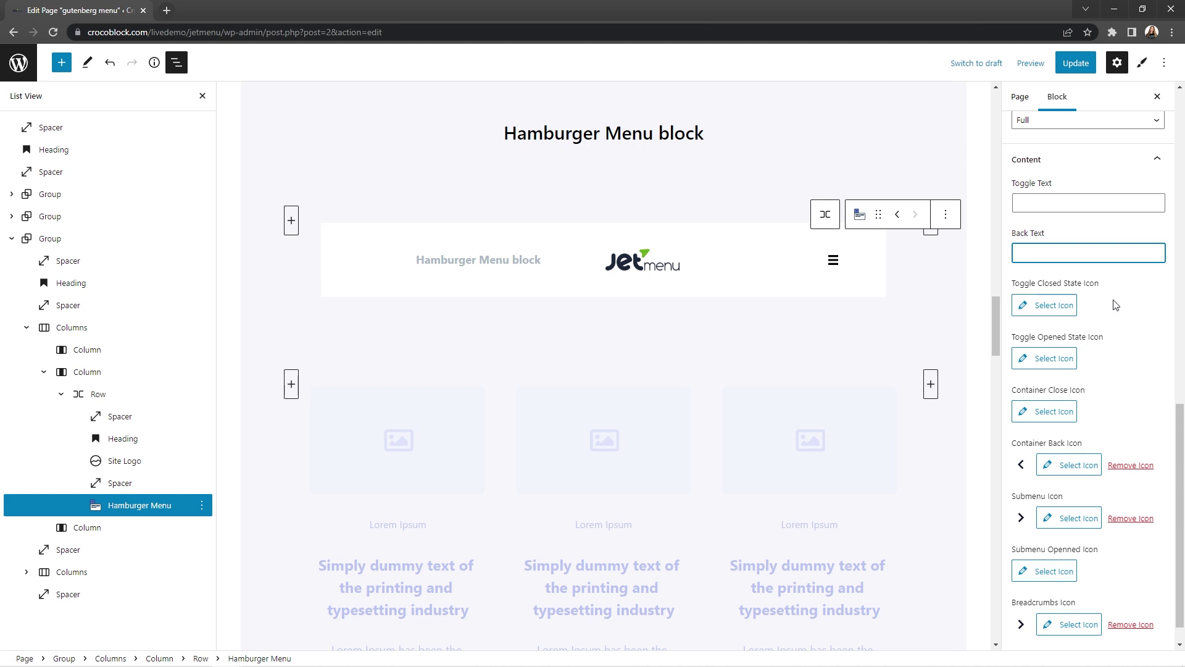
Select the horizontal Mega Menu block and expand its Horizontal and Vertical Layout styles
scroll(999, 334, "up", 5)
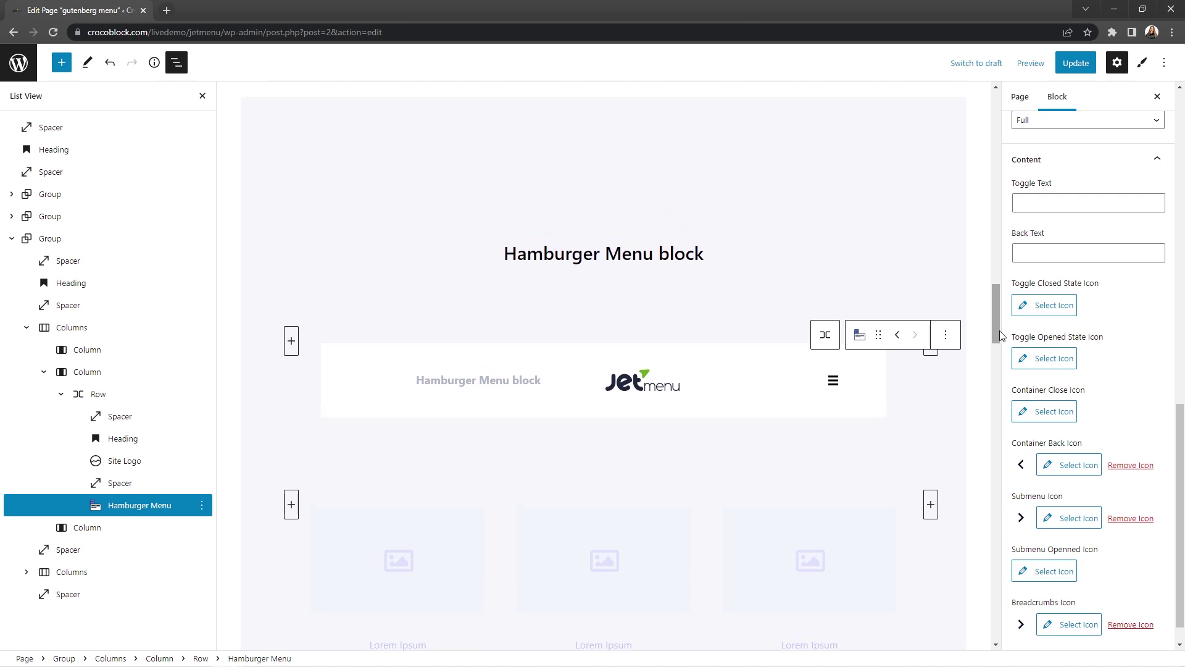
scroll(1001, 335, "up", 6)
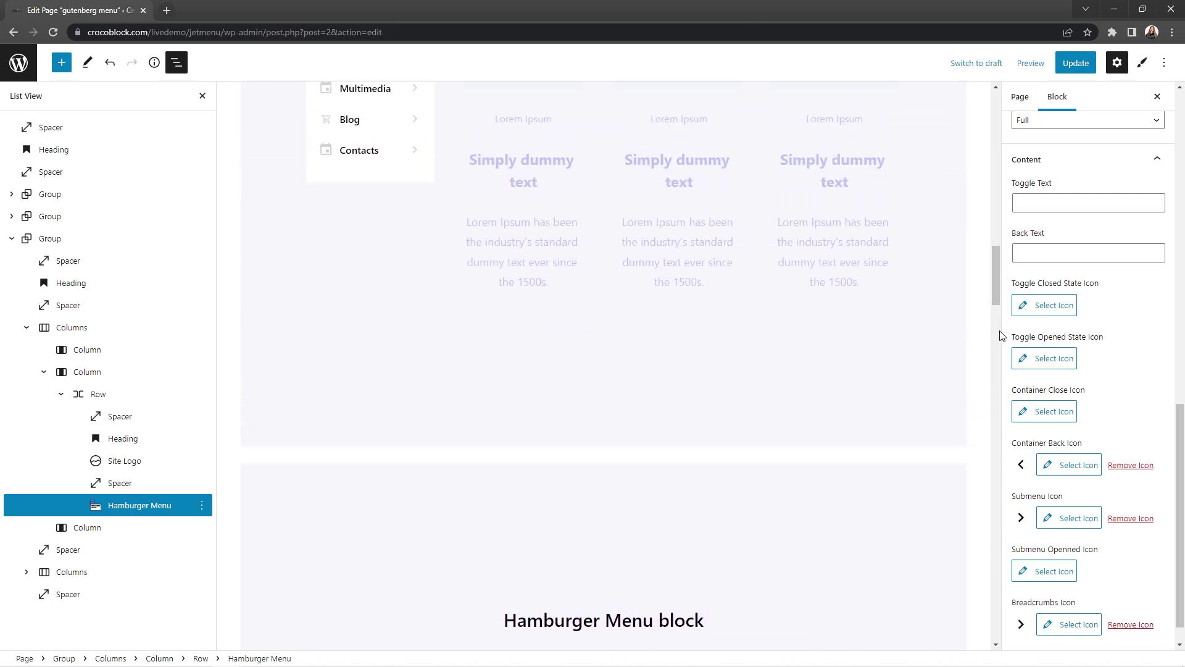
scroll(1002, 336, "up", 6)
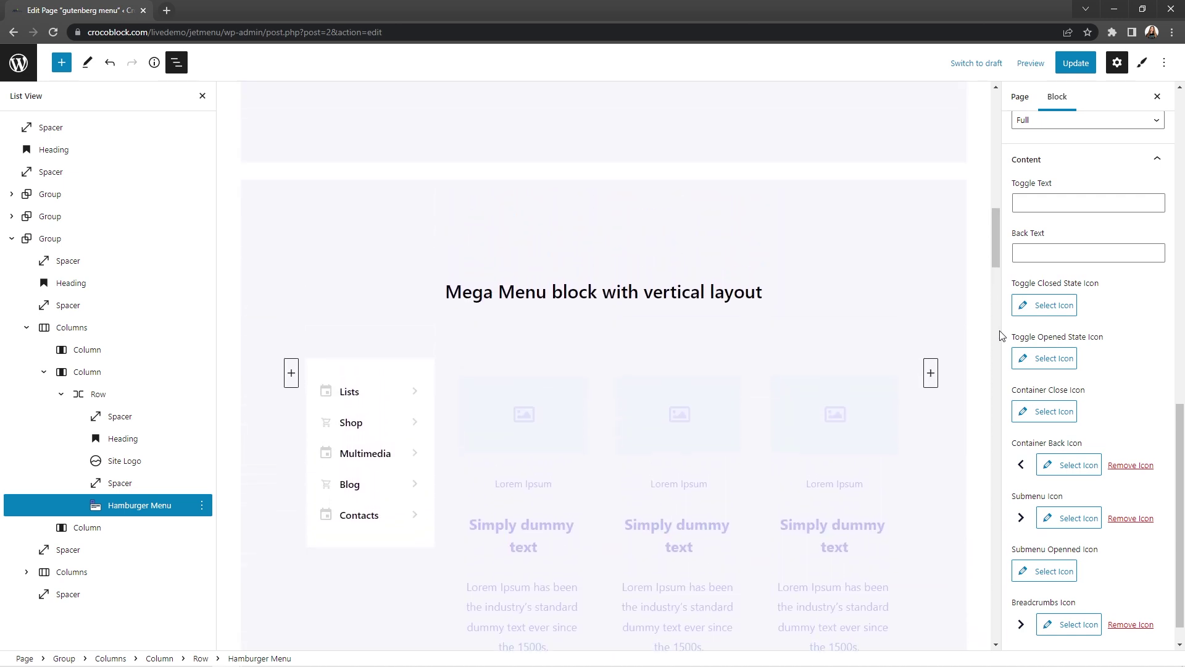
scroll(1001, 336, "up", 8)
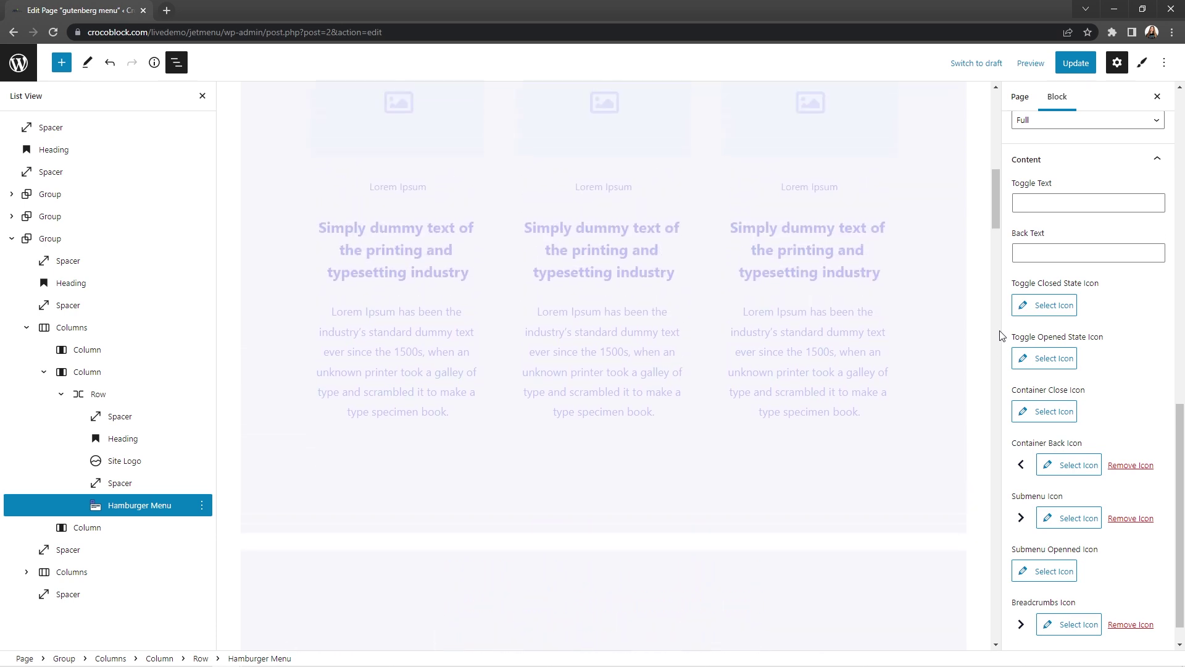
scroll(1001, 335, "up", 3)
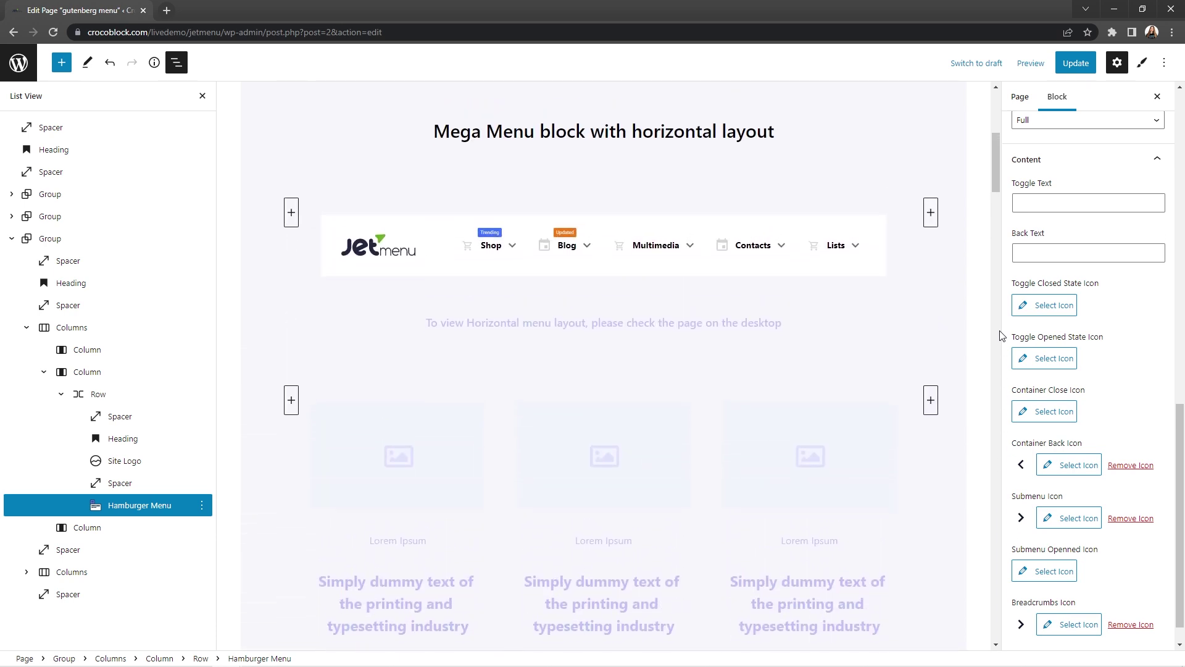
left_click(878, 239)
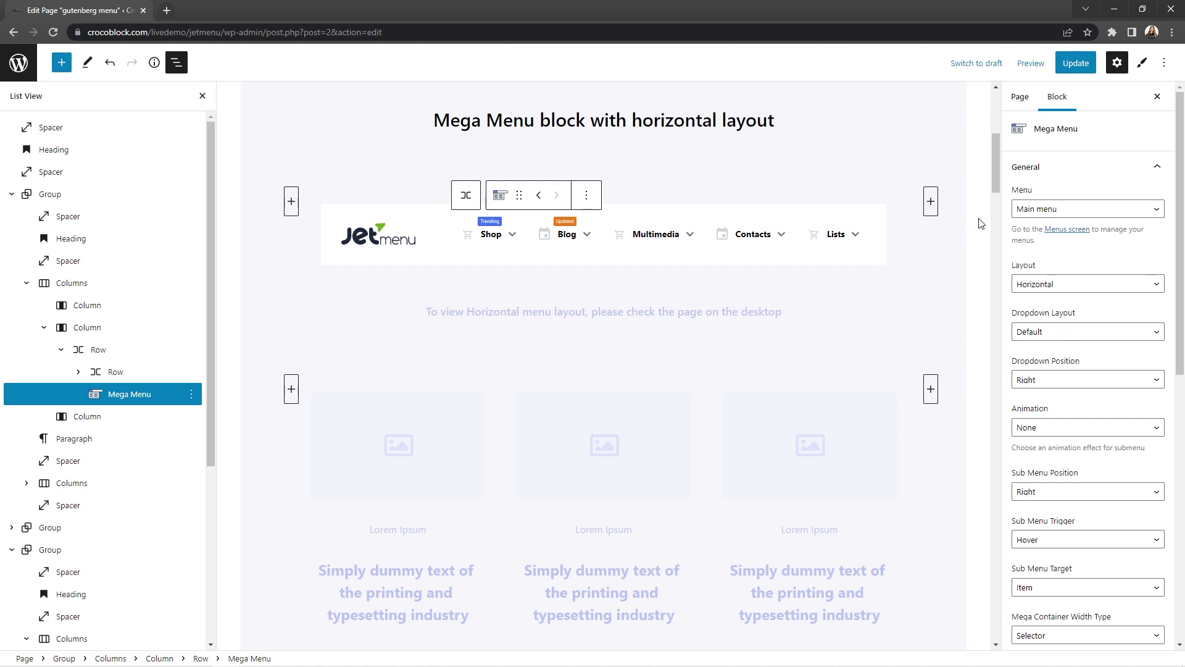
left_click(1145, 64)
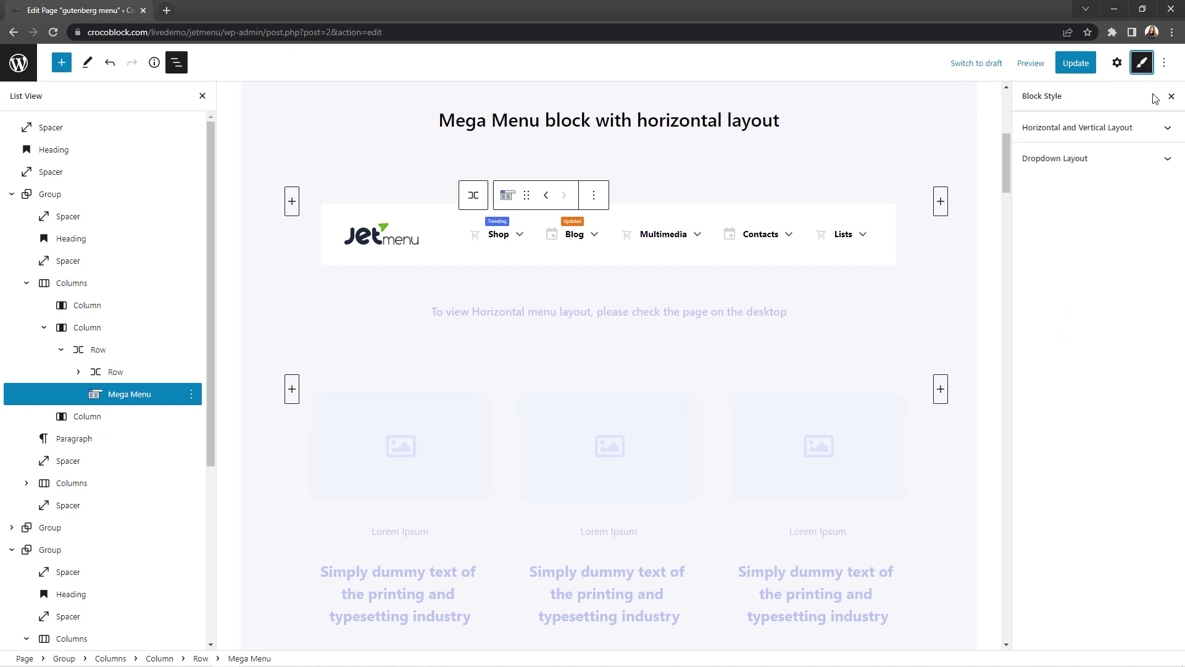
left_click(1166, 128)
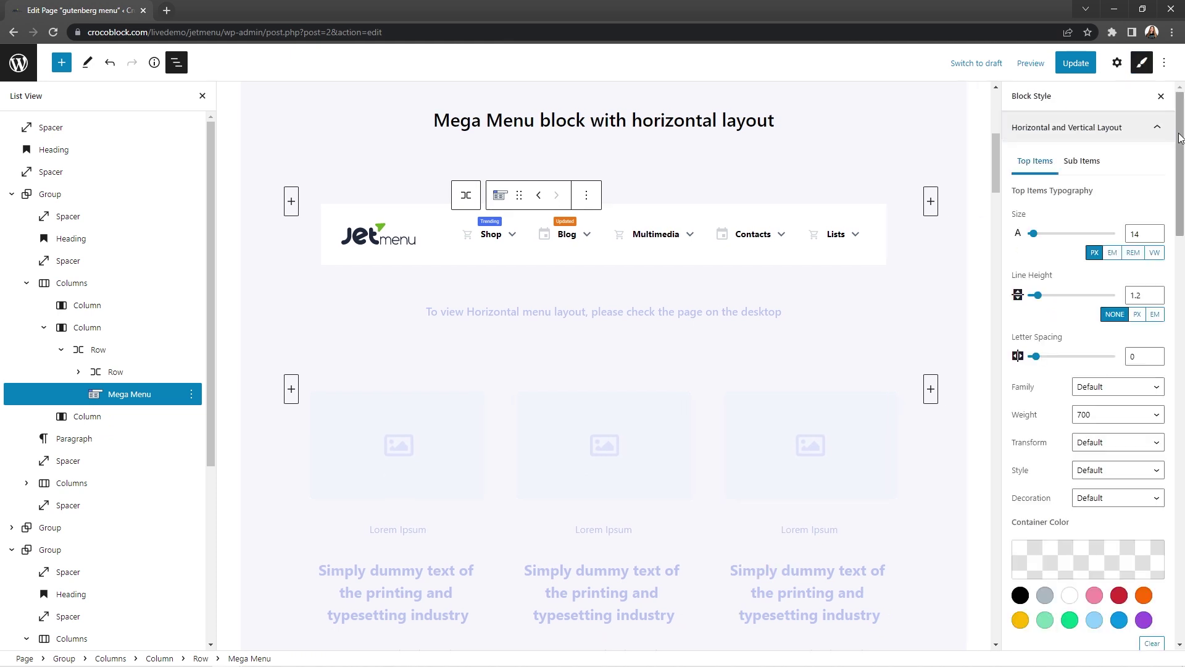
Review the layout style options, then search the plugin directory for 'JetStyleManager'
scroll(1179, 137, "down", 4)
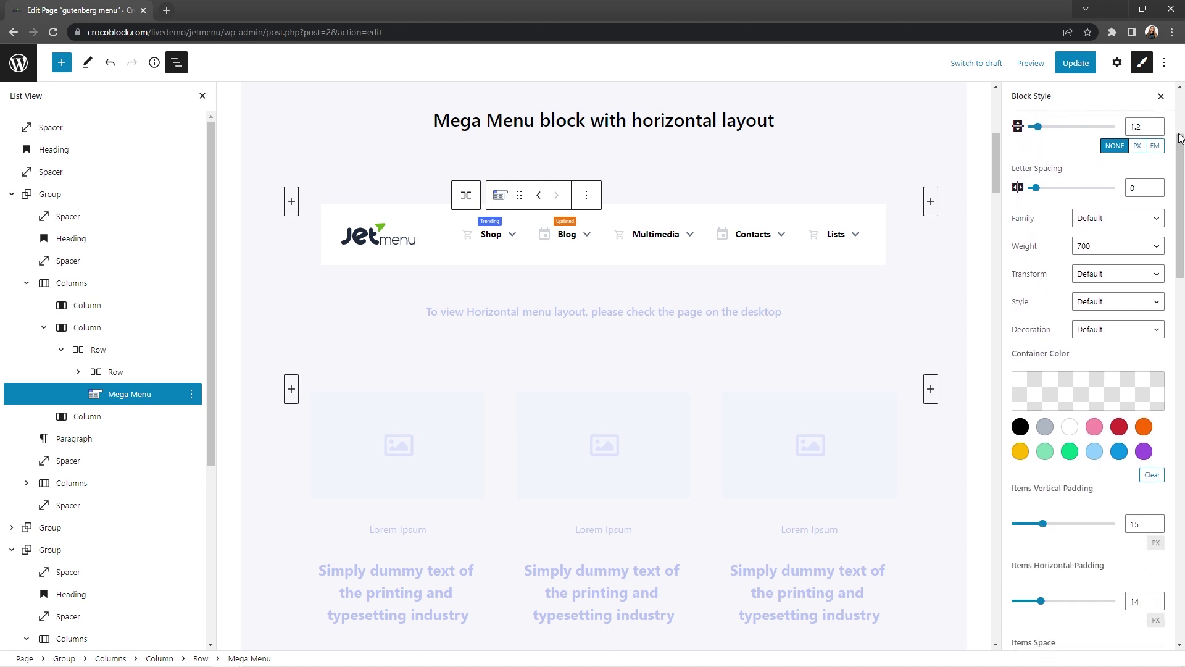
scroll(1179, 137, "down", 5)
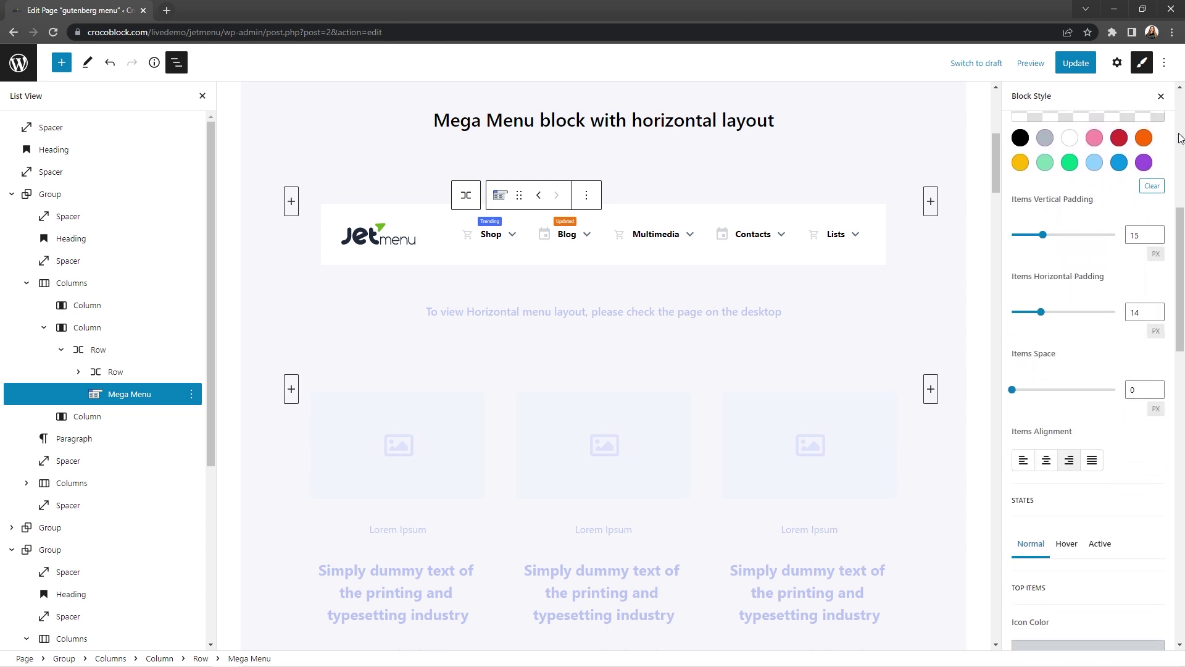
scroll(1179, 137, "down", 5)
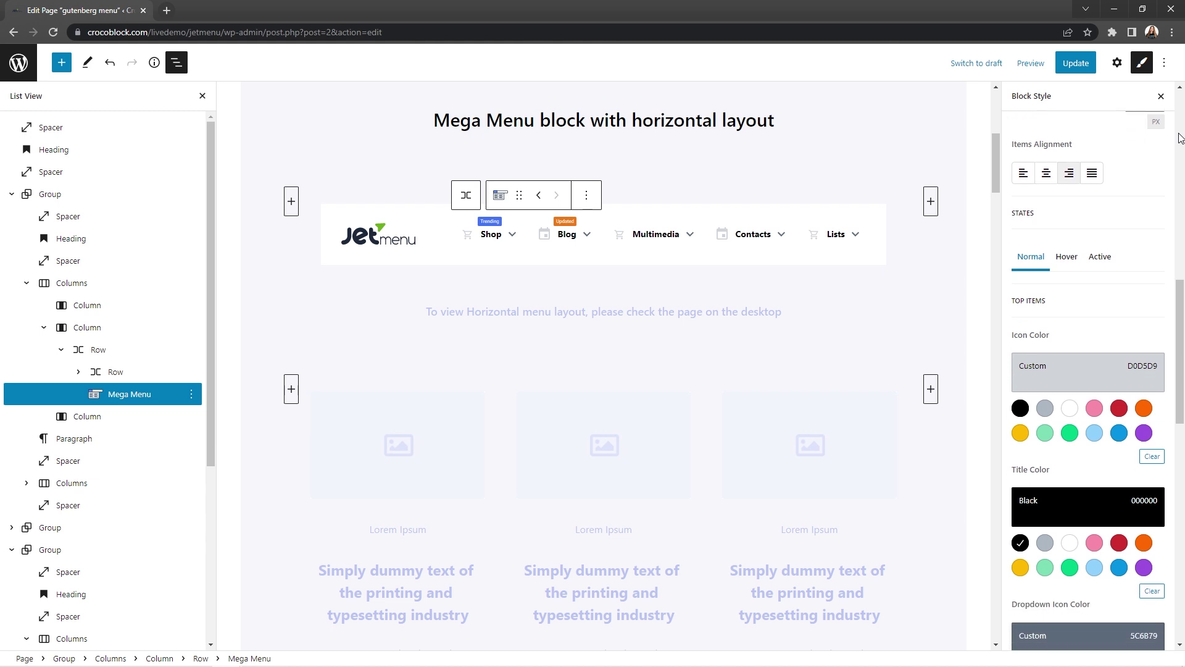
scroll(1179, 137, "down", 5)
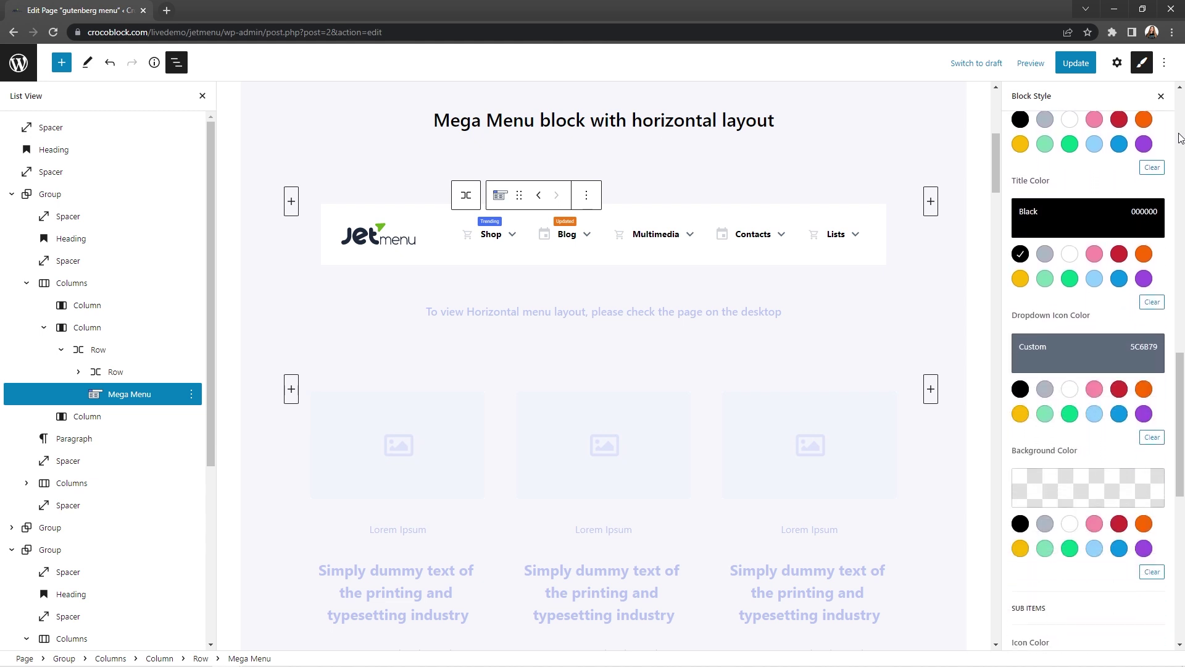
scroll(1178, 137, "down", 5)
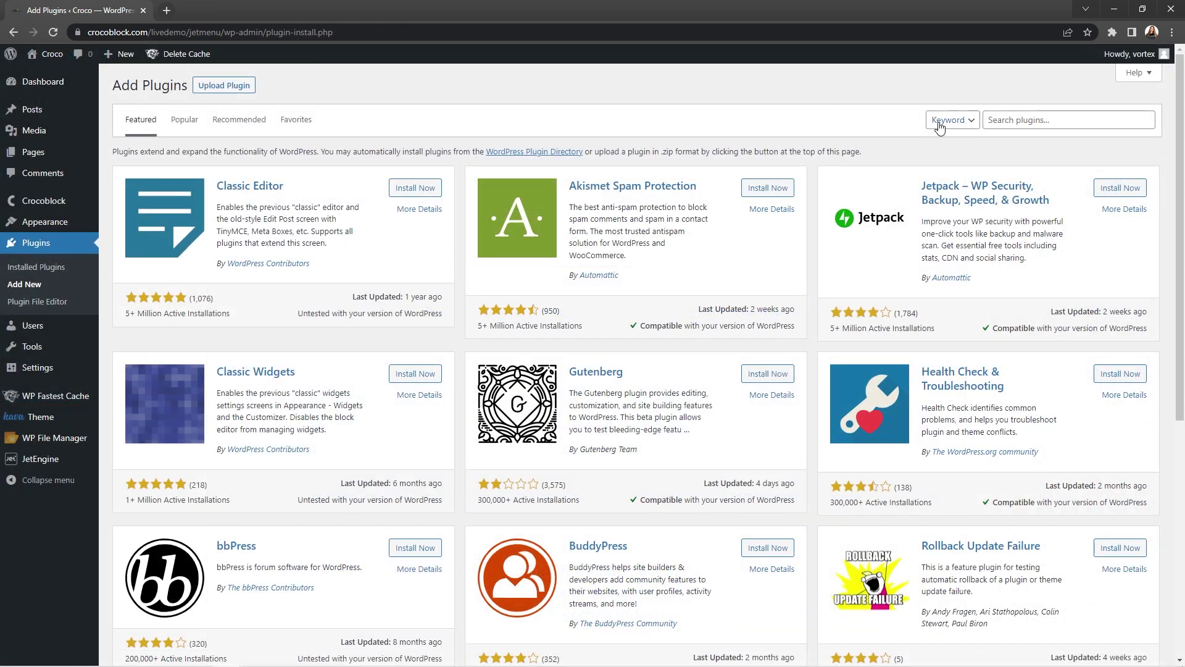
left_click(1049, 125)
type("JetStyleManag")
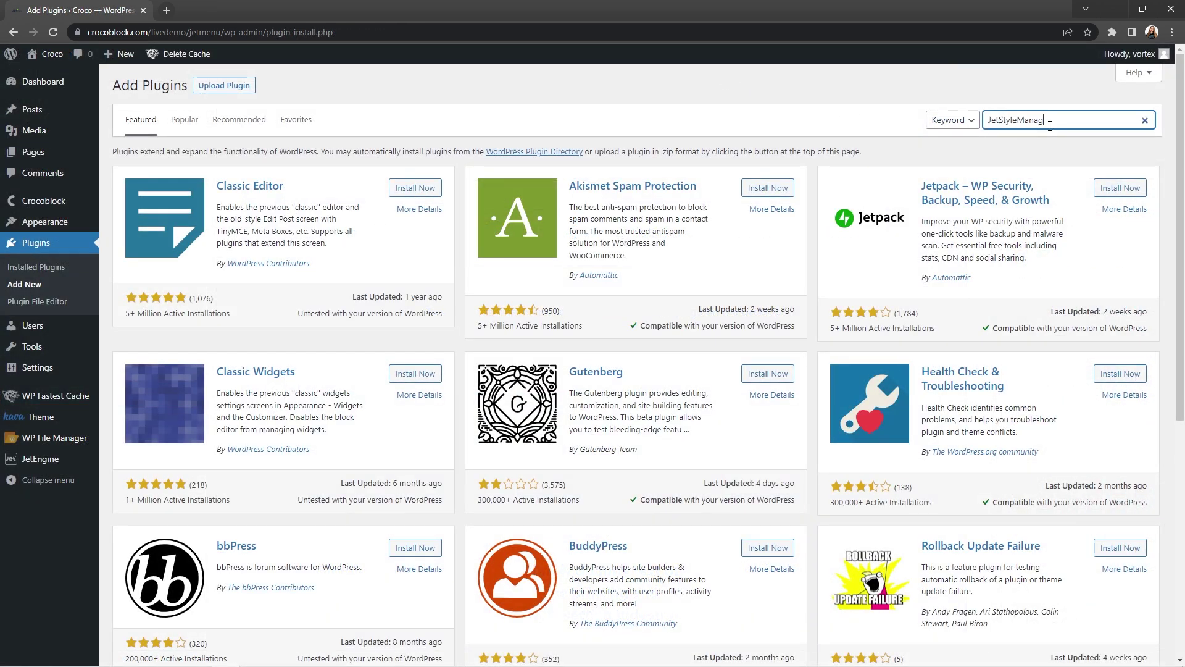
type("er")
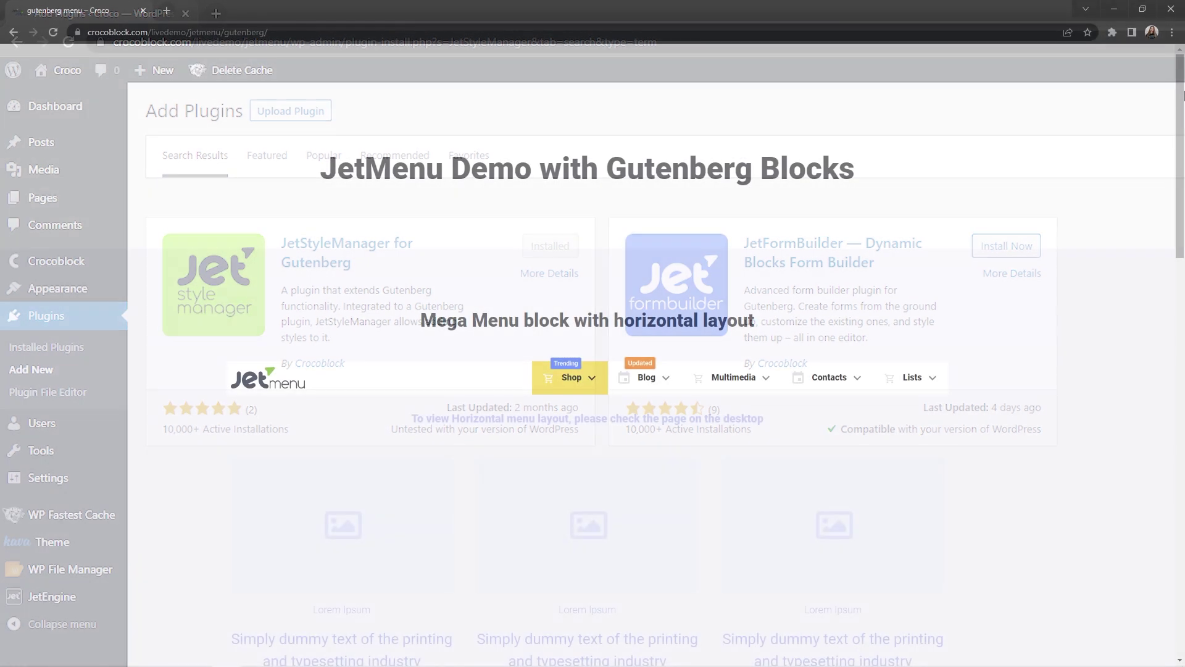
Scroll the live demo past the horizontal and vertical Mega Menus down to the Hamburger Menu
scroll(1183, 94, "down", 5)
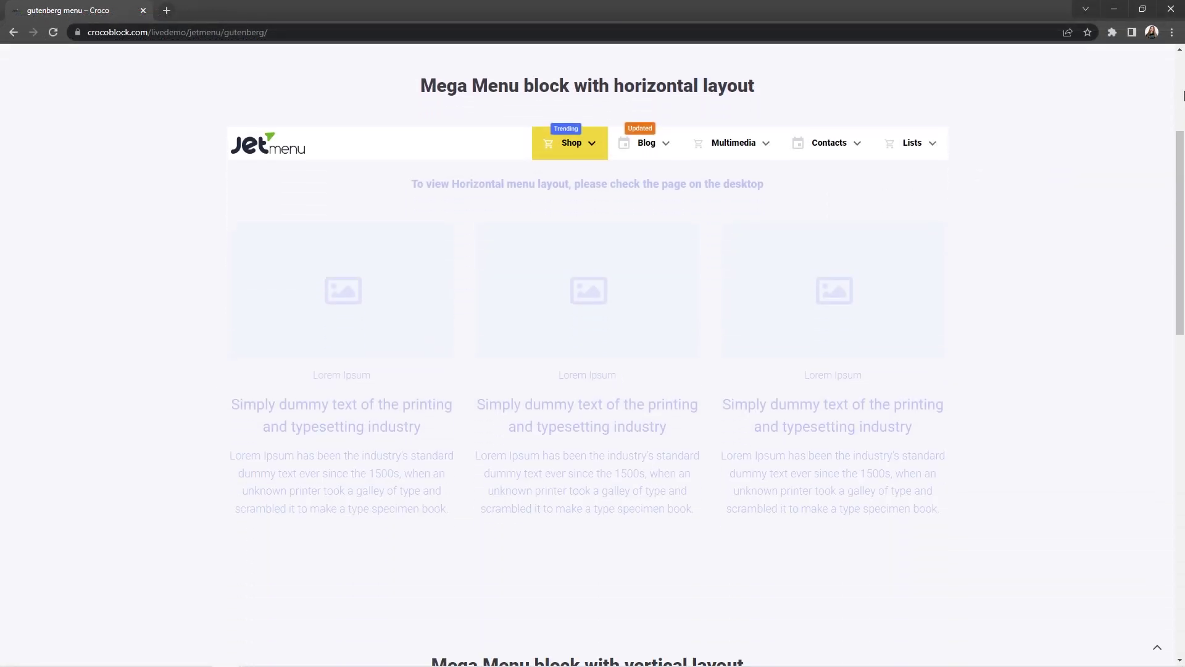
scroll(1183, 94, "down", 5)
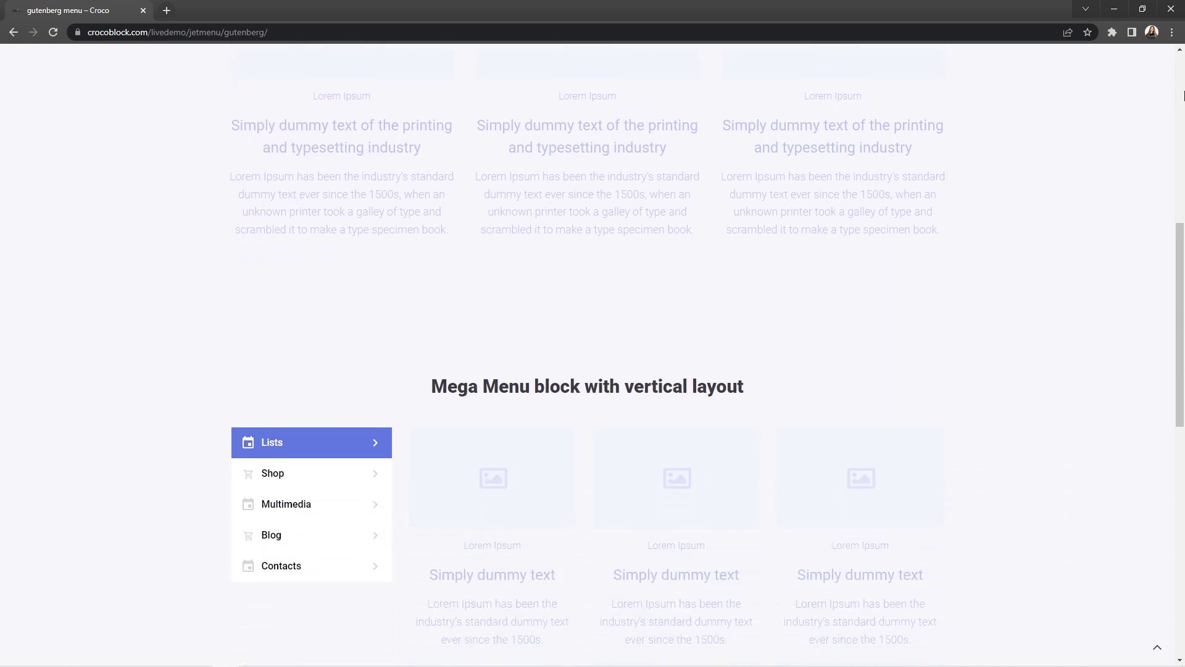
scroll(1183, 94, "down", 5)
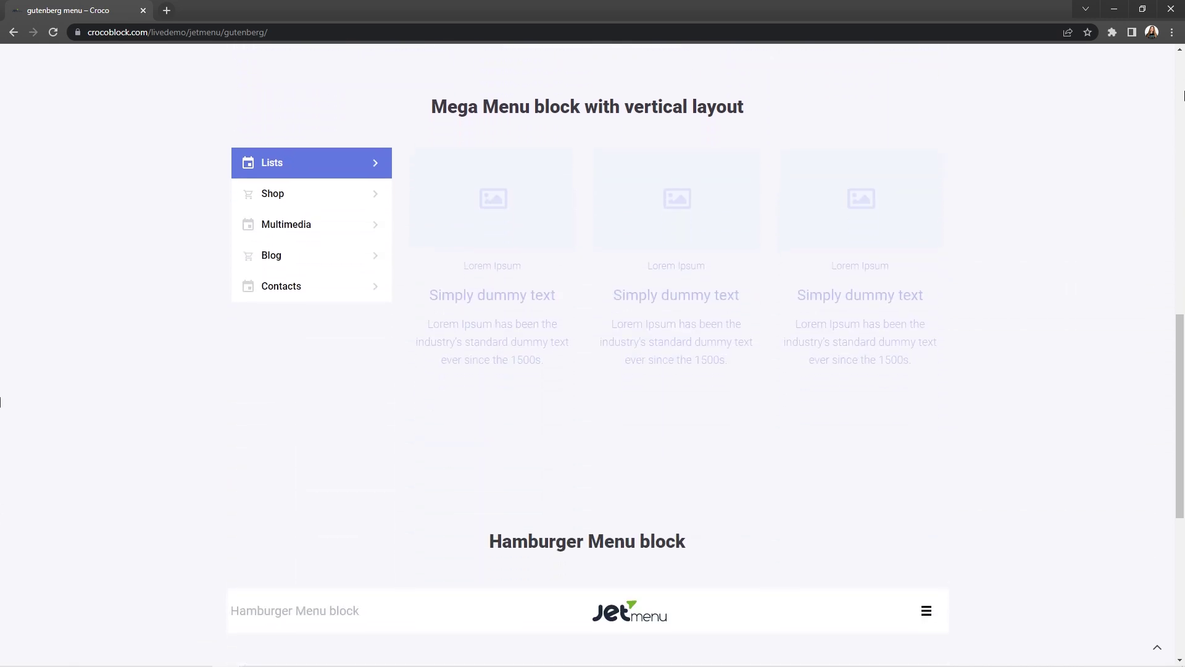
scroll(1183, 94, "down", 5)
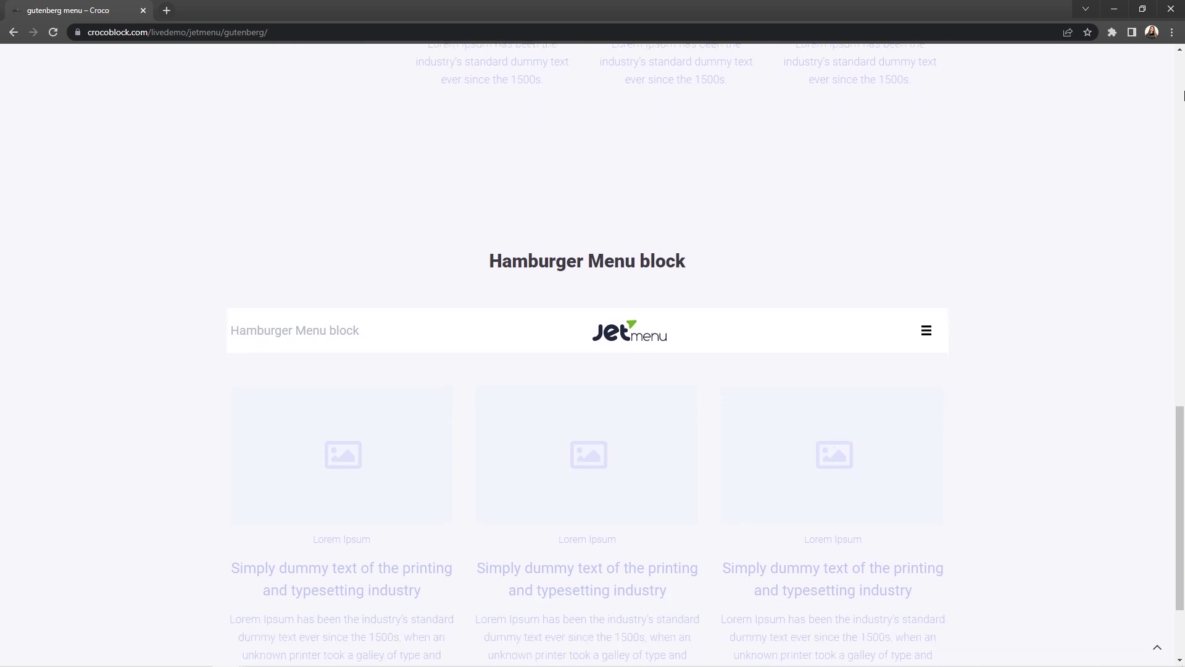